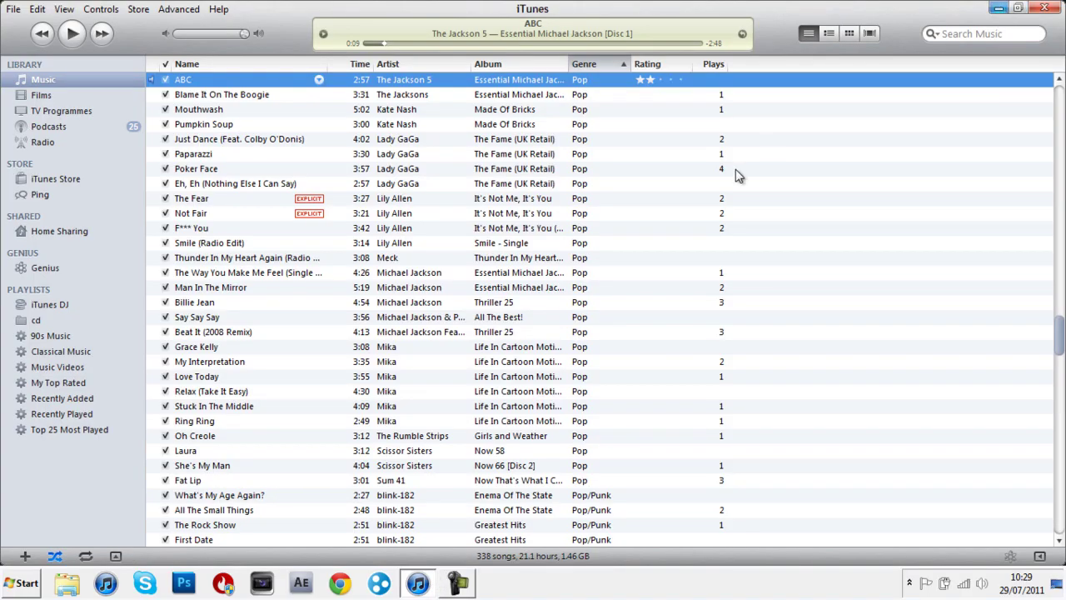
Step: Minimize the open windows to show the desktop
key(super+d)
drag(261, 100, 662, 398)
click(20, 583)
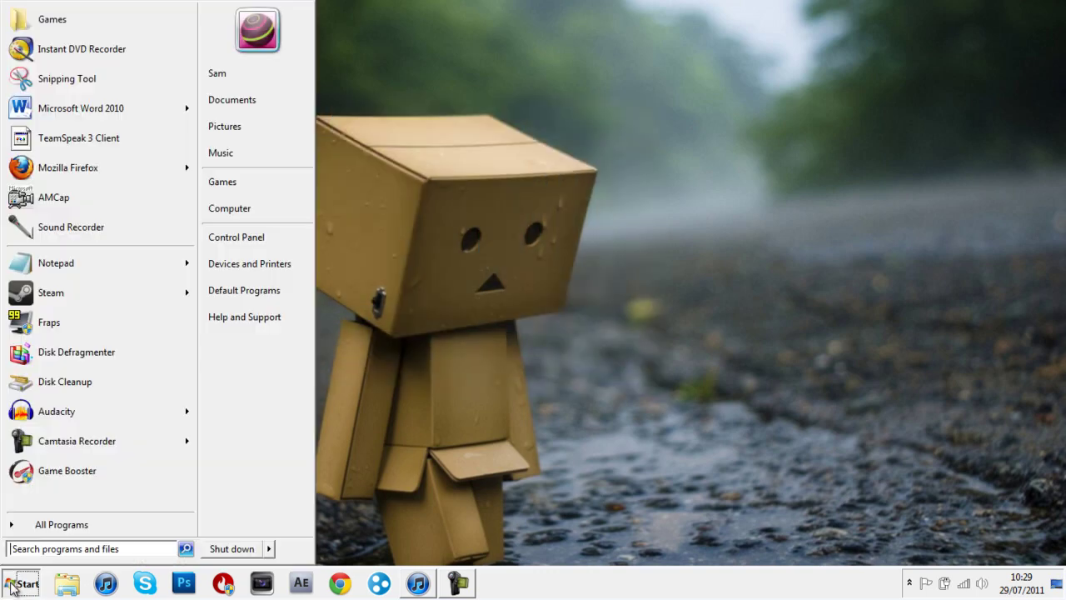
click(94, 526)
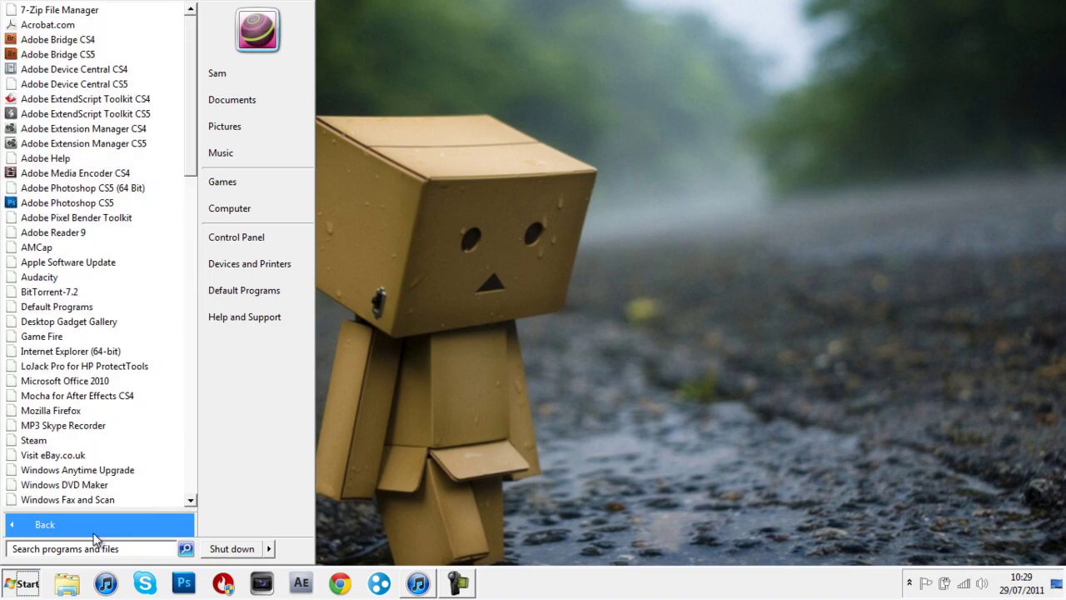
drag(188, 125, 190, 294)
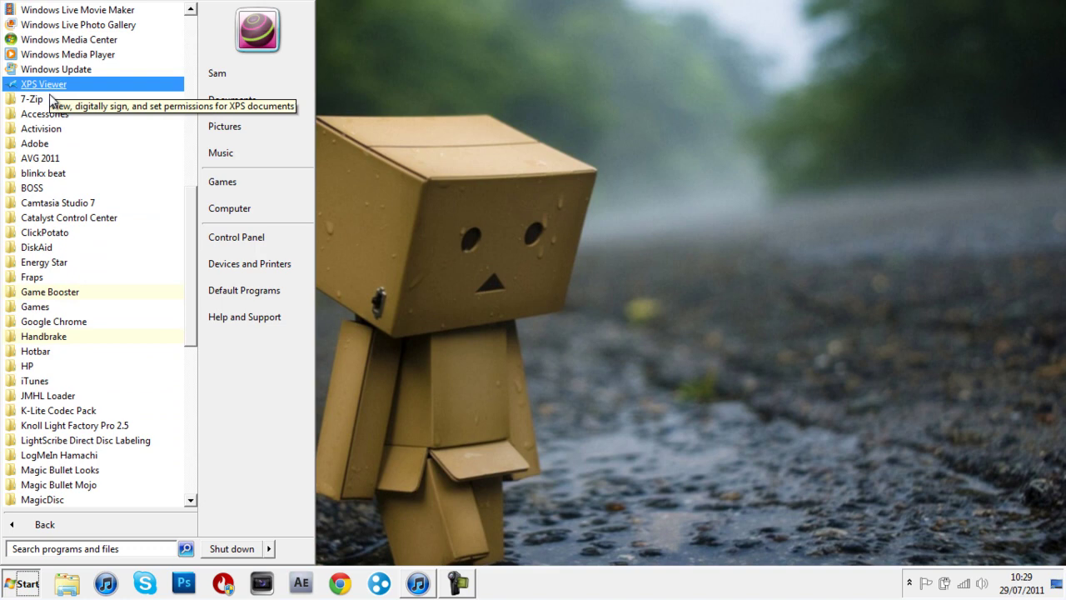
click(10, 585)
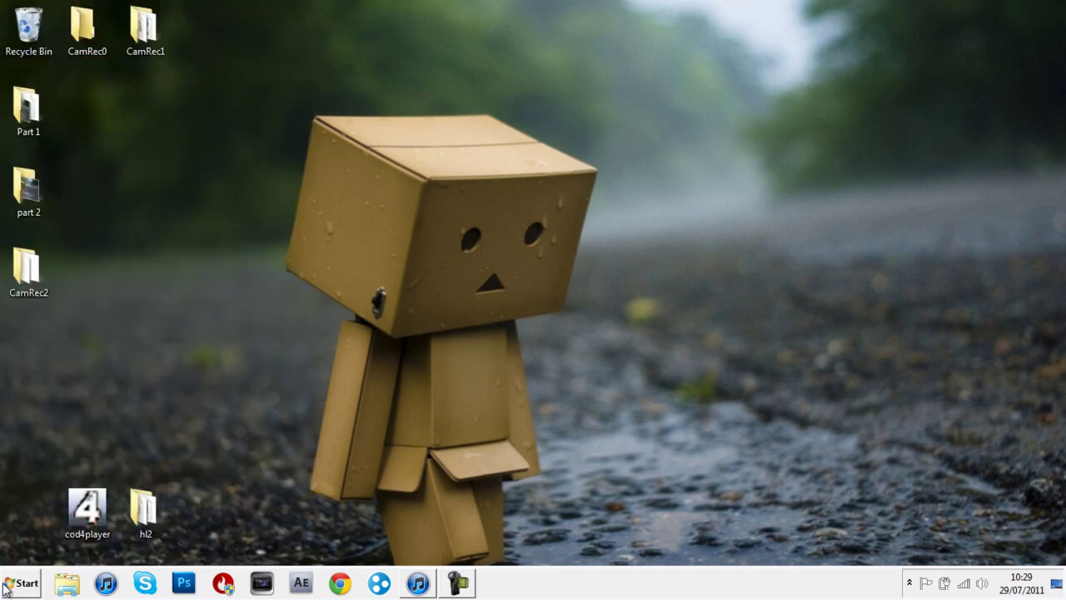
Step: Launch Disk Cleanup from the System Tools group of the Windows accessories
click(23, 583)
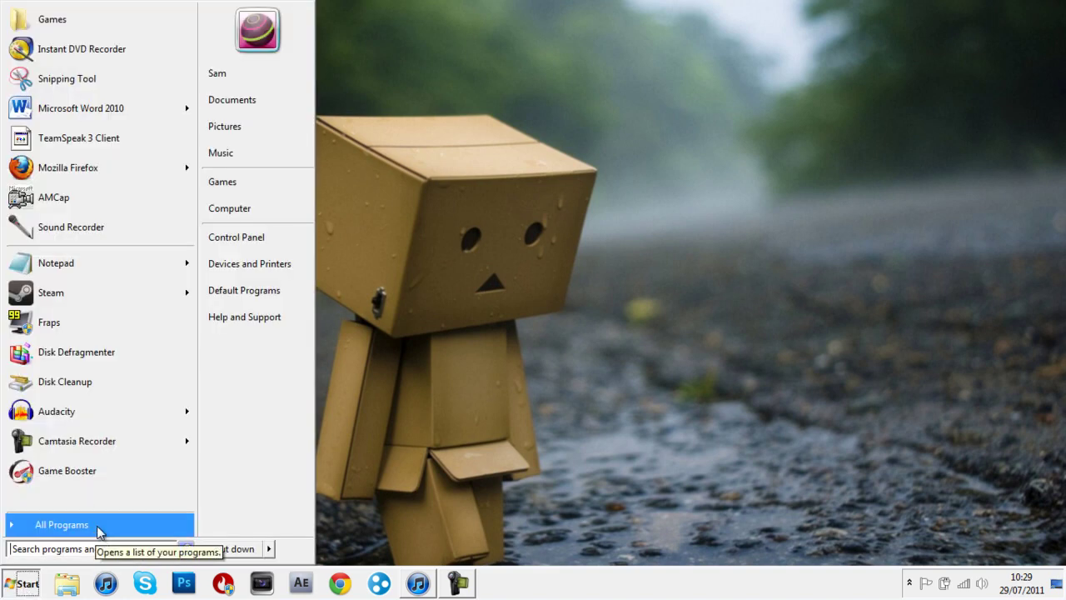
click(96, 525)
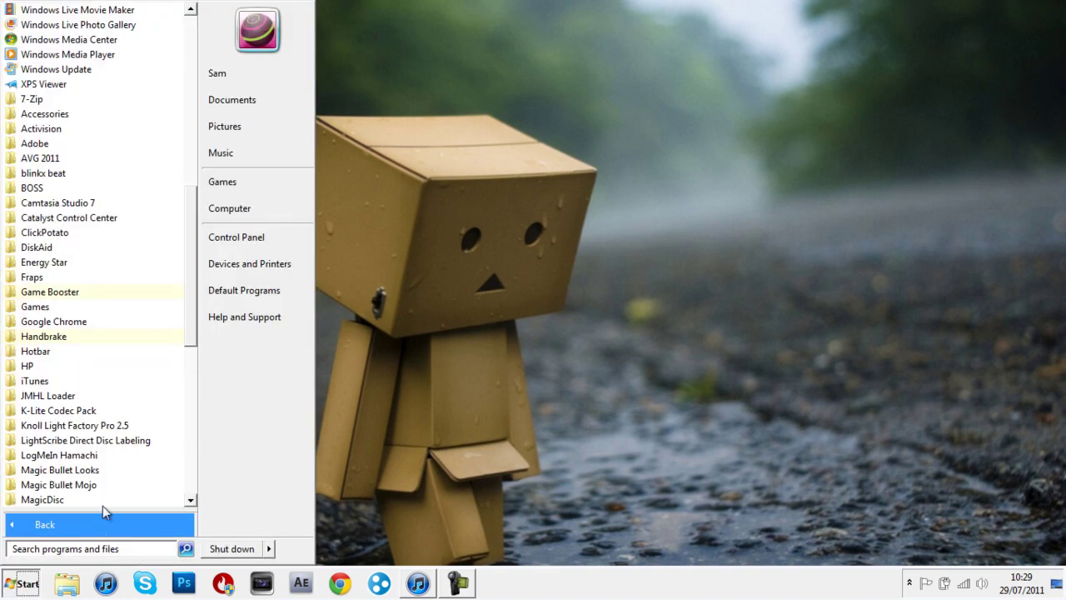
click(97, 114)
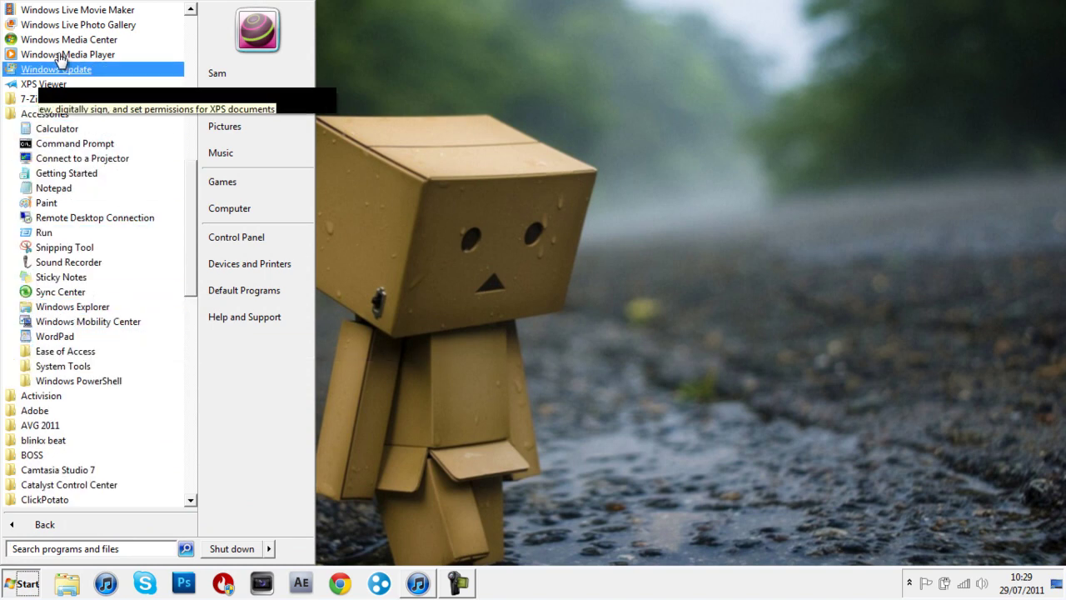
click(65, 367)
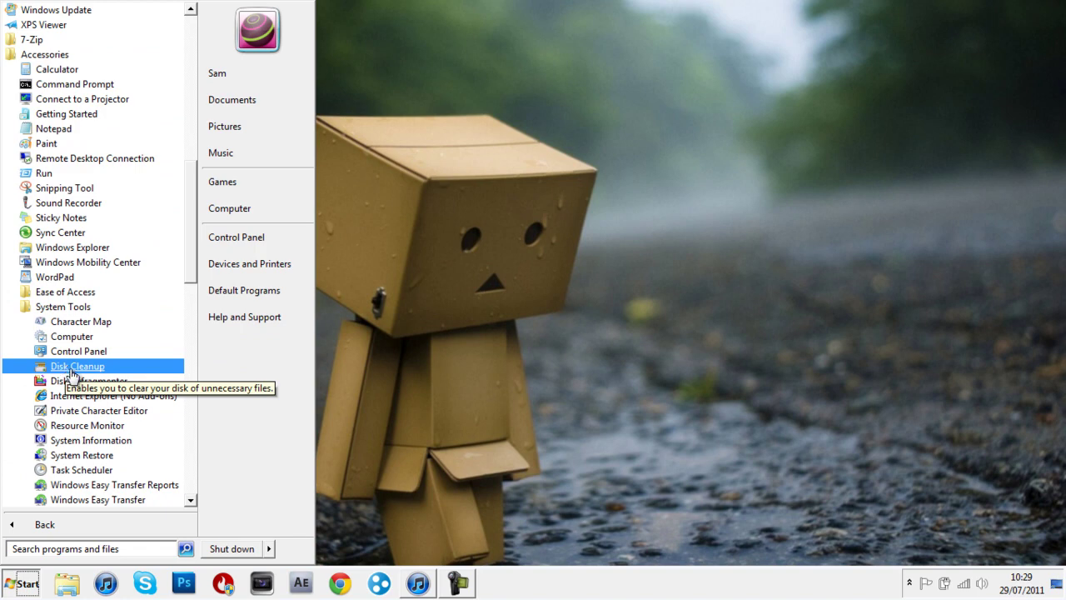
click(72, 368)
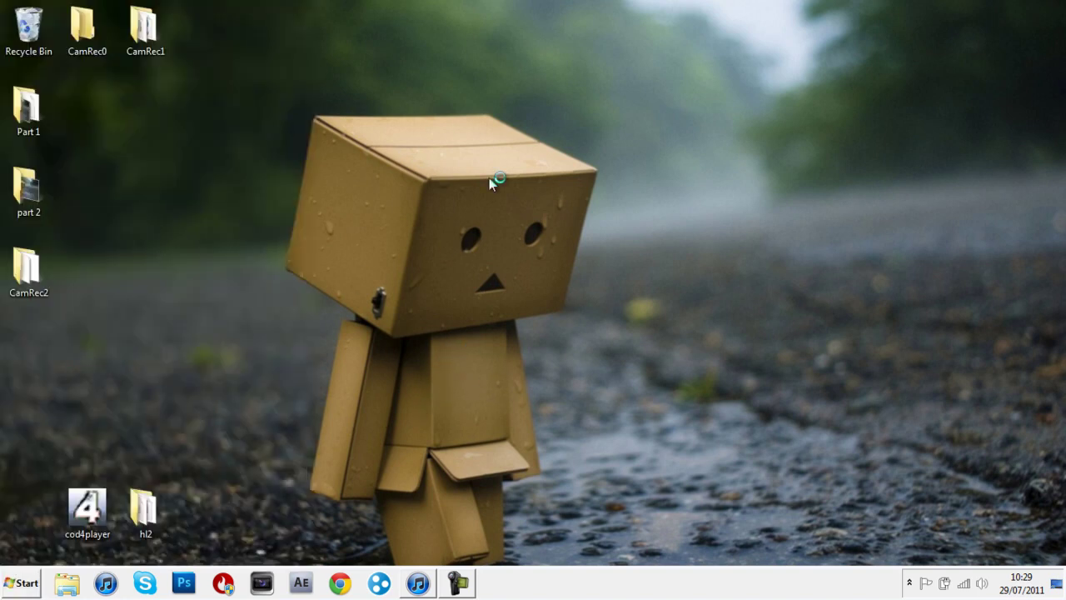
drag(293, 23, 625, 390)
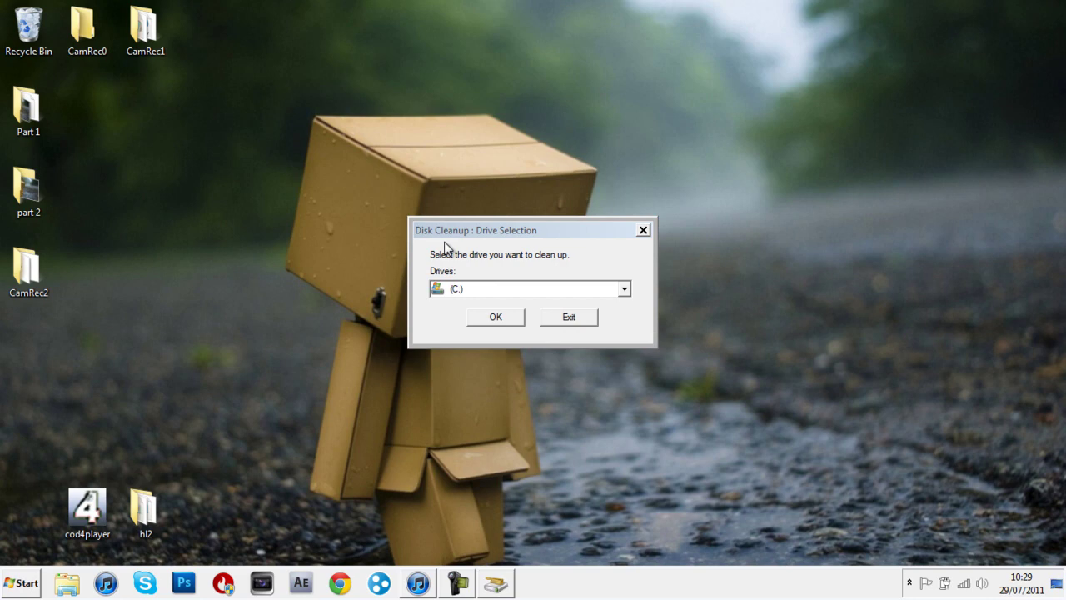
Step: Choose drive C: as the drive to clean up, start the scan and move its progress window out of the way
click(624, 289)
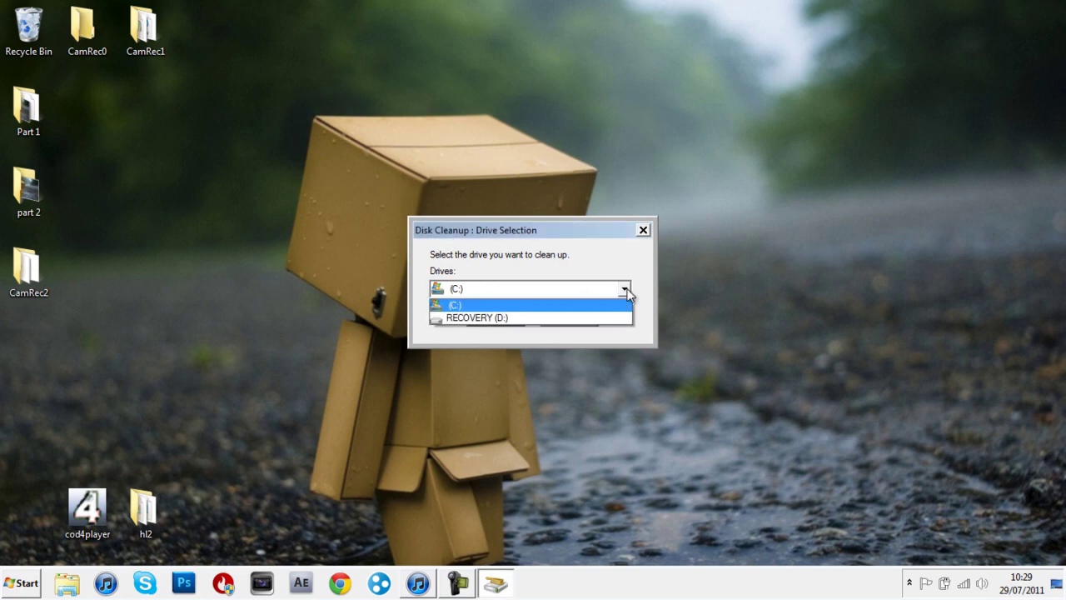
click(447, 306)
click(478, 317)
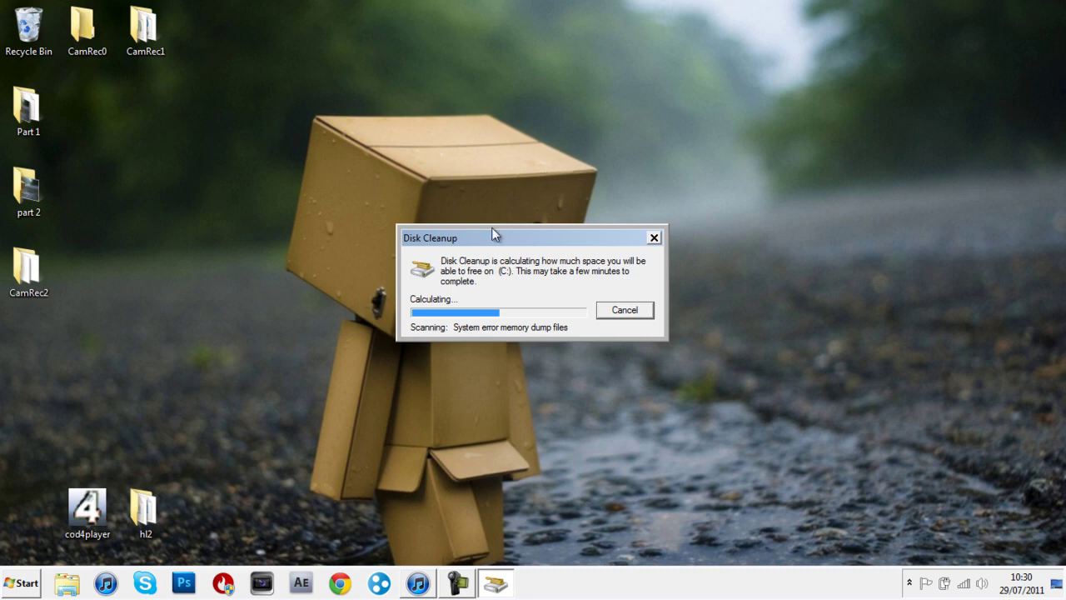
drag(489, 236, 603, 147)
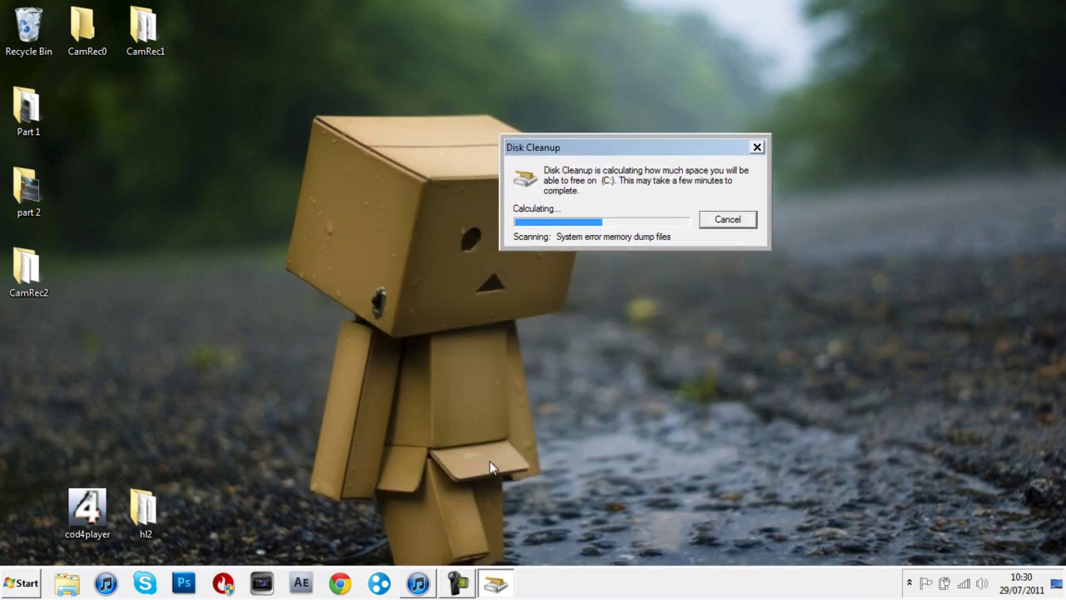
Step: Switch to iTunes, play "Rock N' Roll (Will Take You to the Mountain)" by Skrillex and lower the volume to about a quarter
click(418, 583)
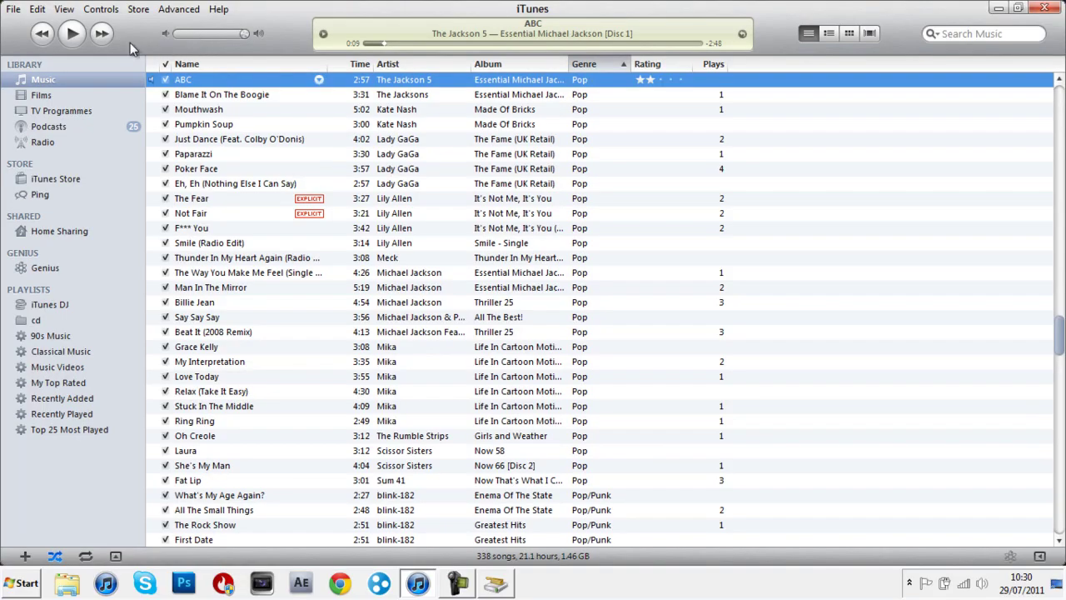
click(101, 37)
scroll(322, 299, down, 18)
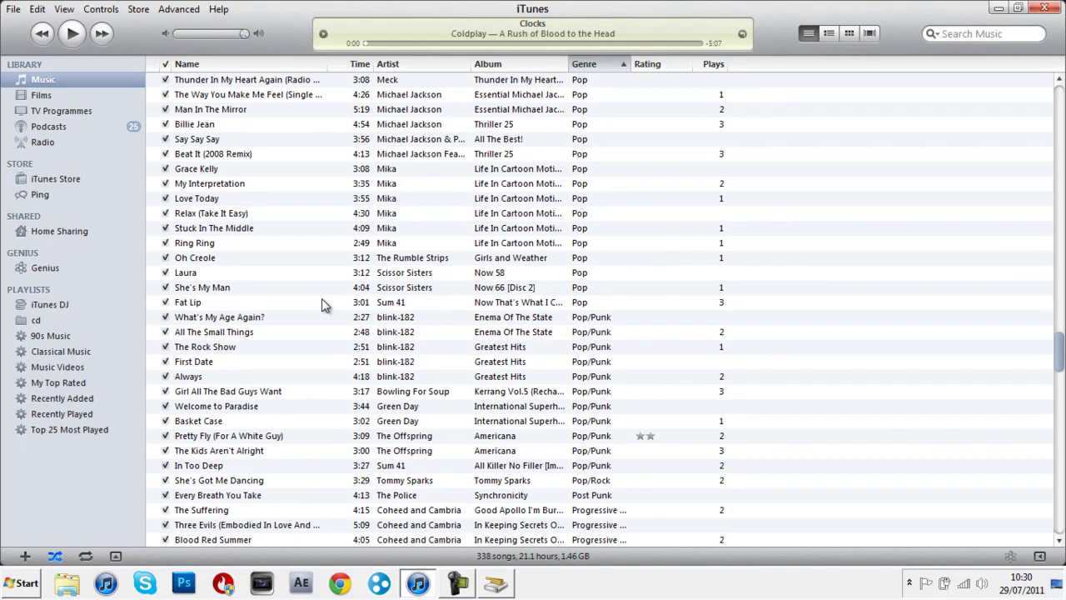
scroll(322, 302, down, 20)
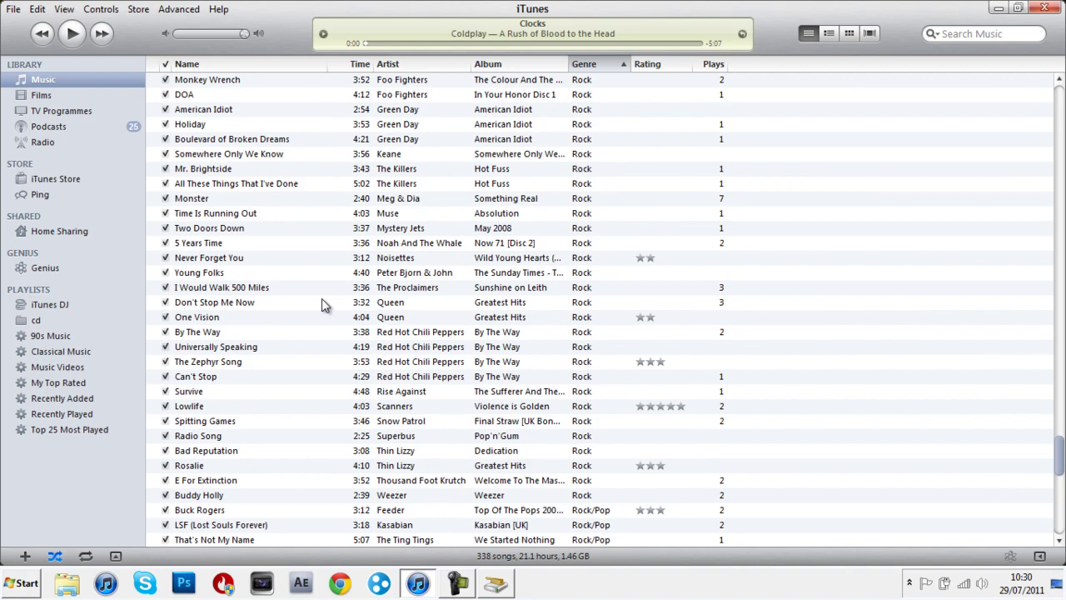
scroll(322, 298, down, 3)
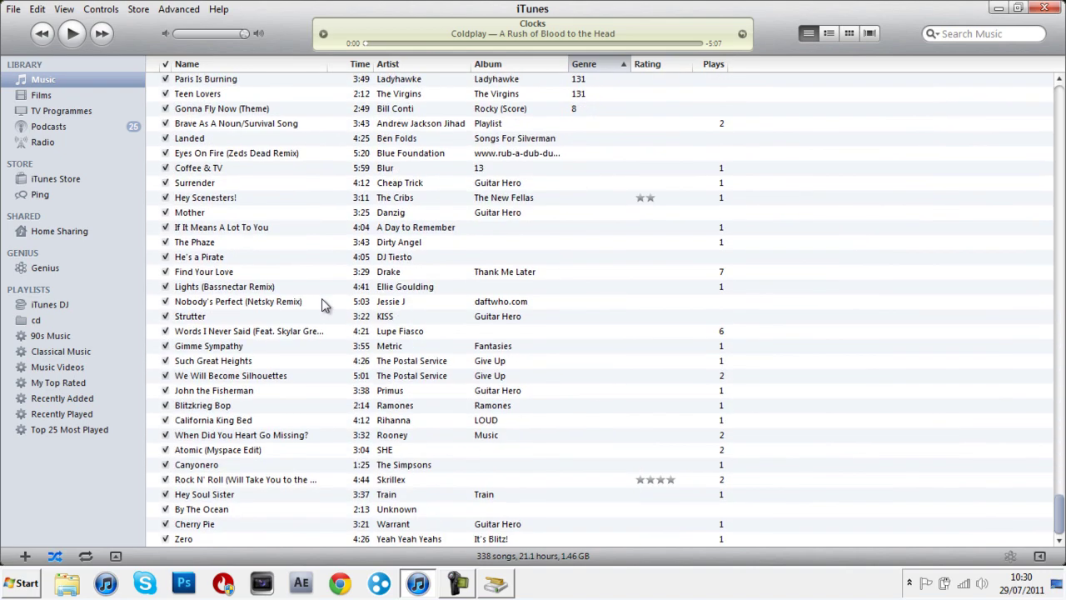
click(493, 584)
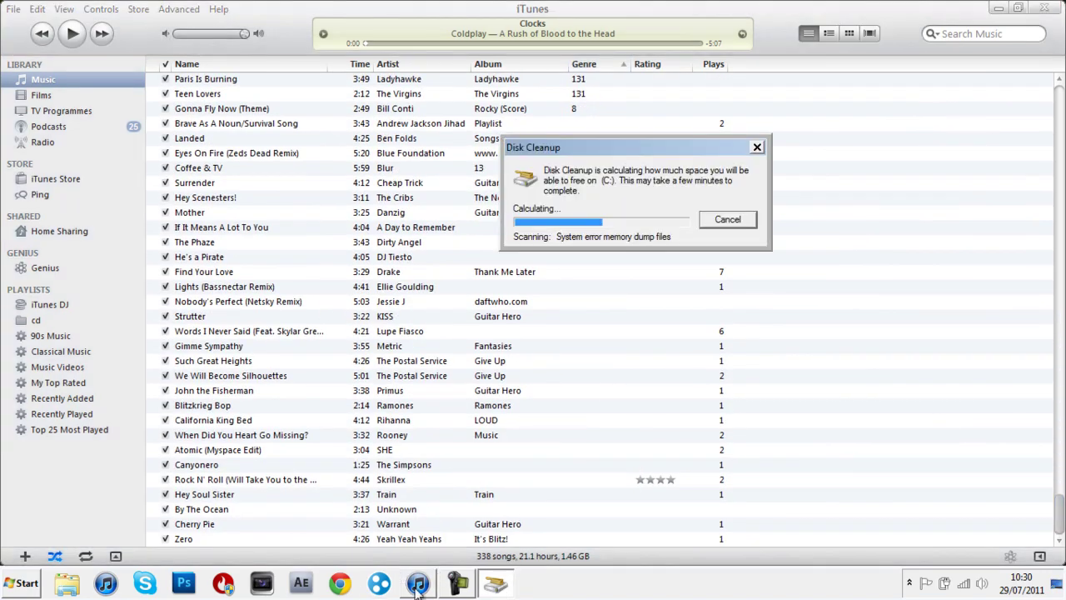
click(493, 583)
double_click(335, 479)
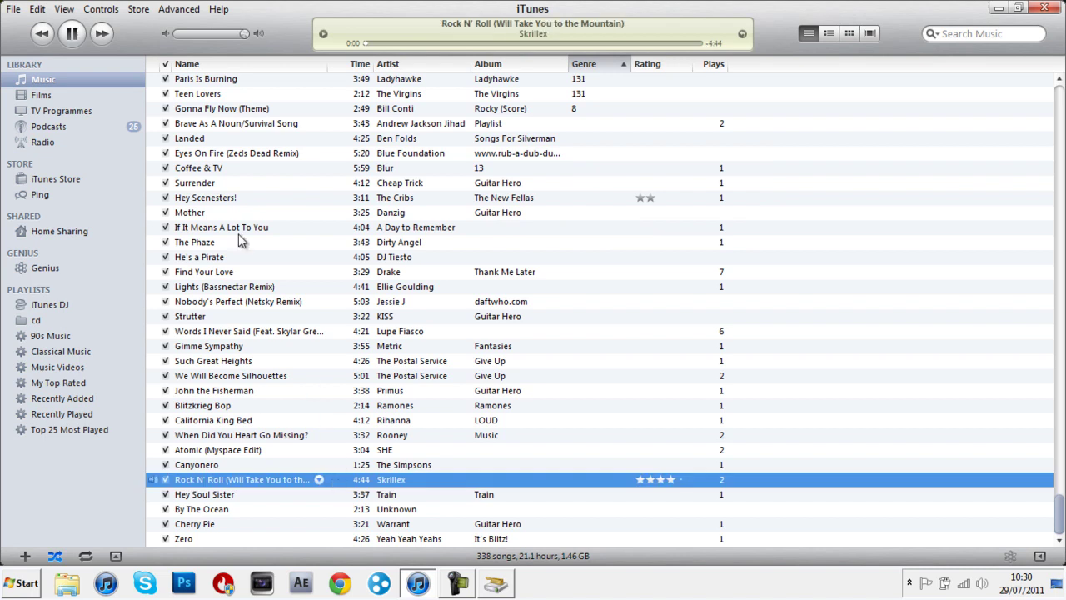
drag(206, 34, 185, 35)
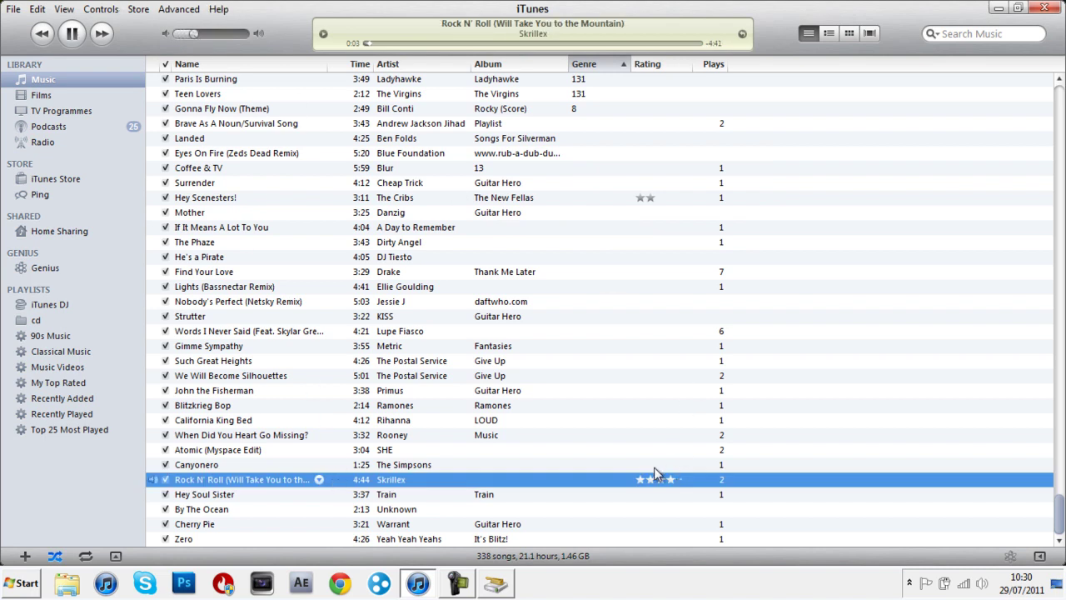
Step: Look through the music library and the podcast list, and check on the Disk Cleanup scan
scroll(567, 417, up, 10)
scroll(567, 417, up, 15)
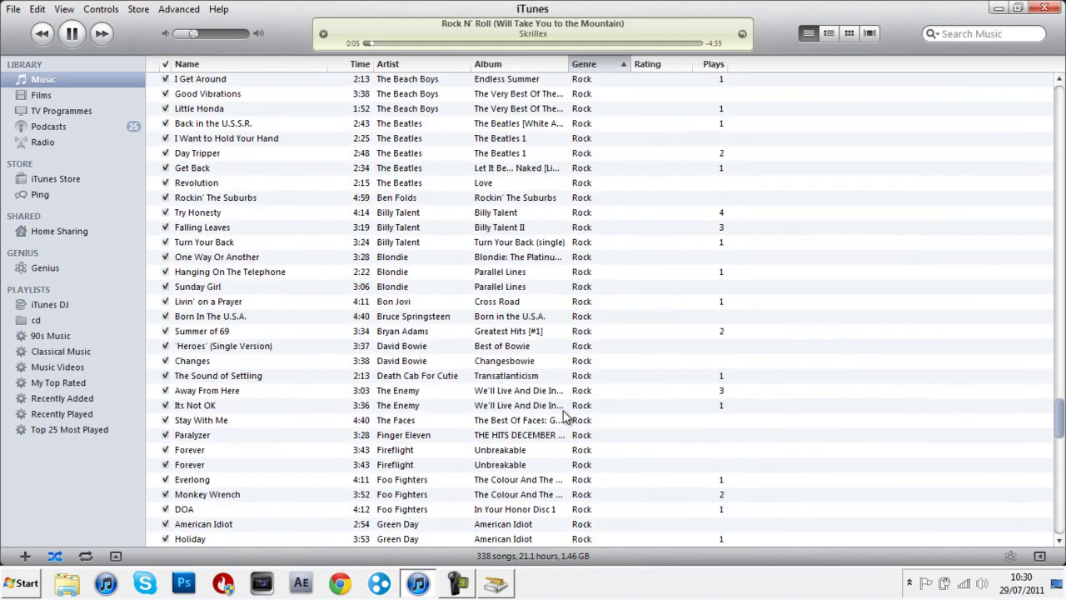
scroll(566, 417, up, 4)
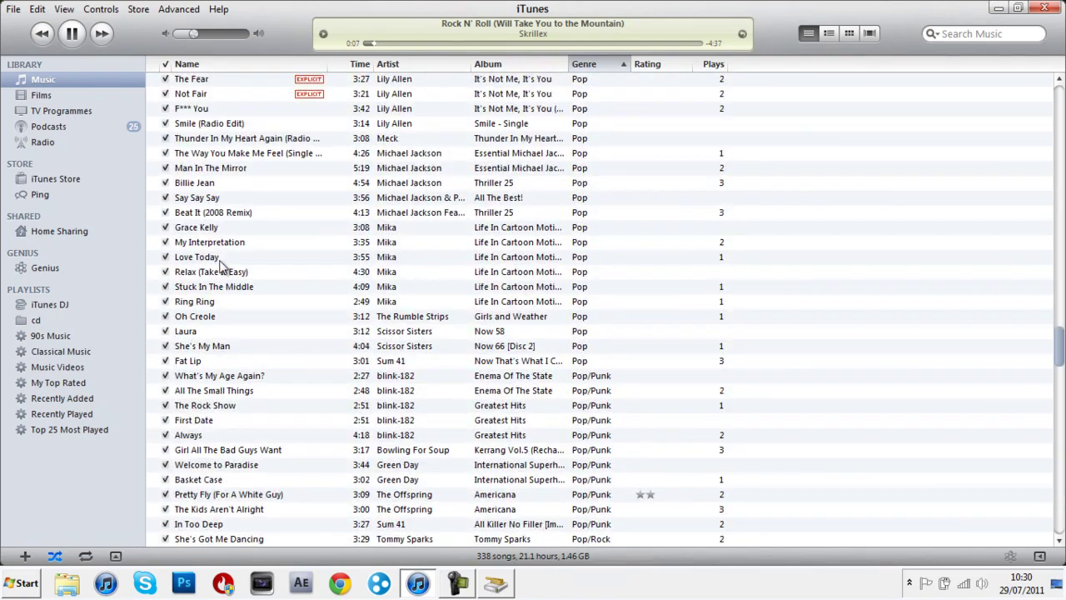
click(48, 126)
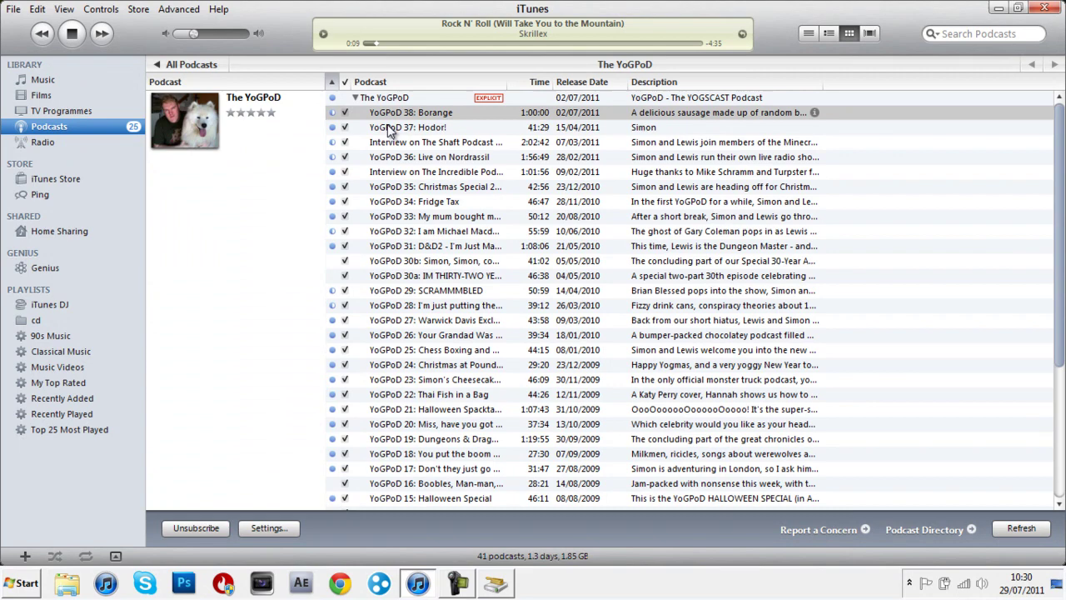
click(51, 79)
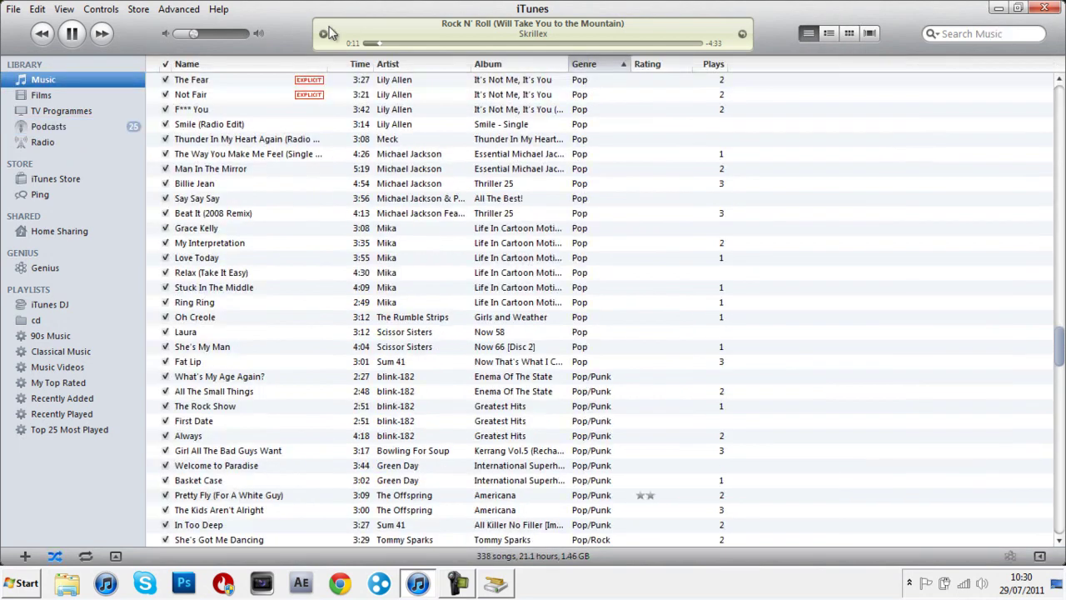
click(498, 592)
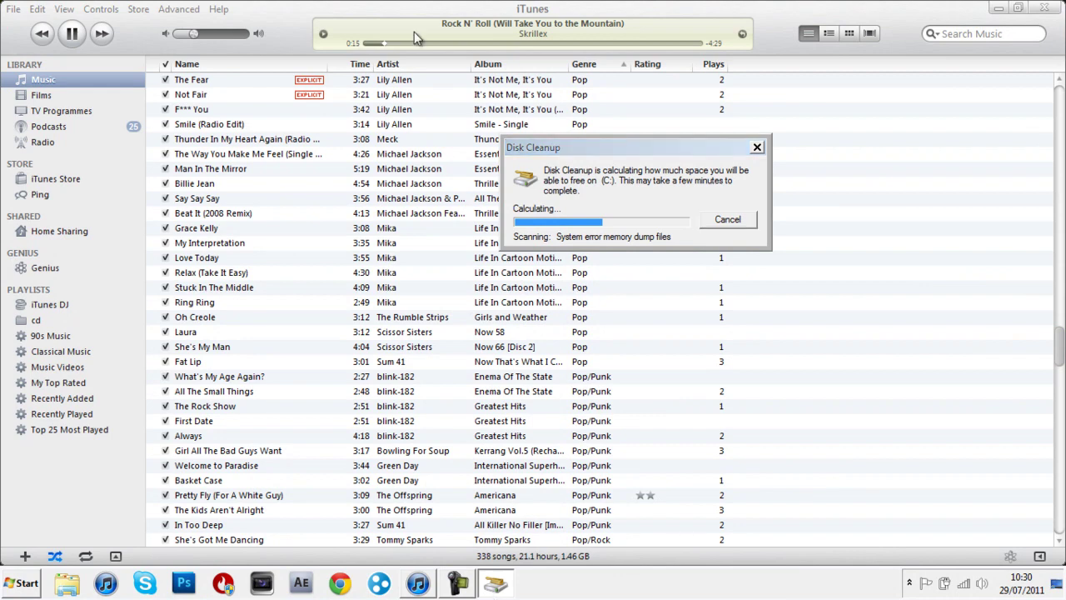
Step: Raise the song's volume to about two thirds, check on the Disk Cleanup scan with its window moved aside, and pause the playback
drag(195, 31, 213, 32)
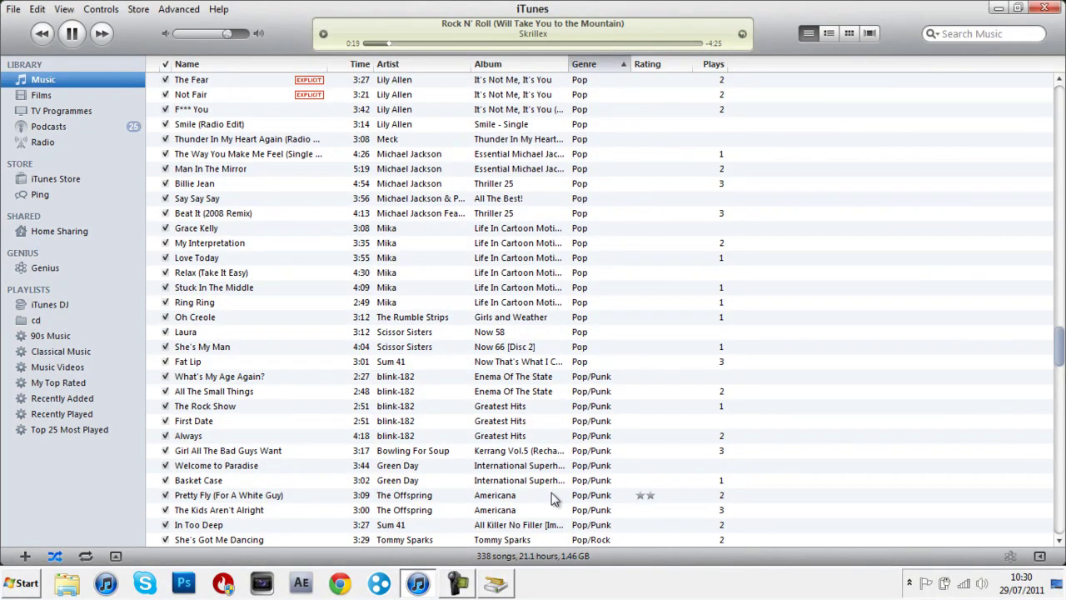
click(508, 584)
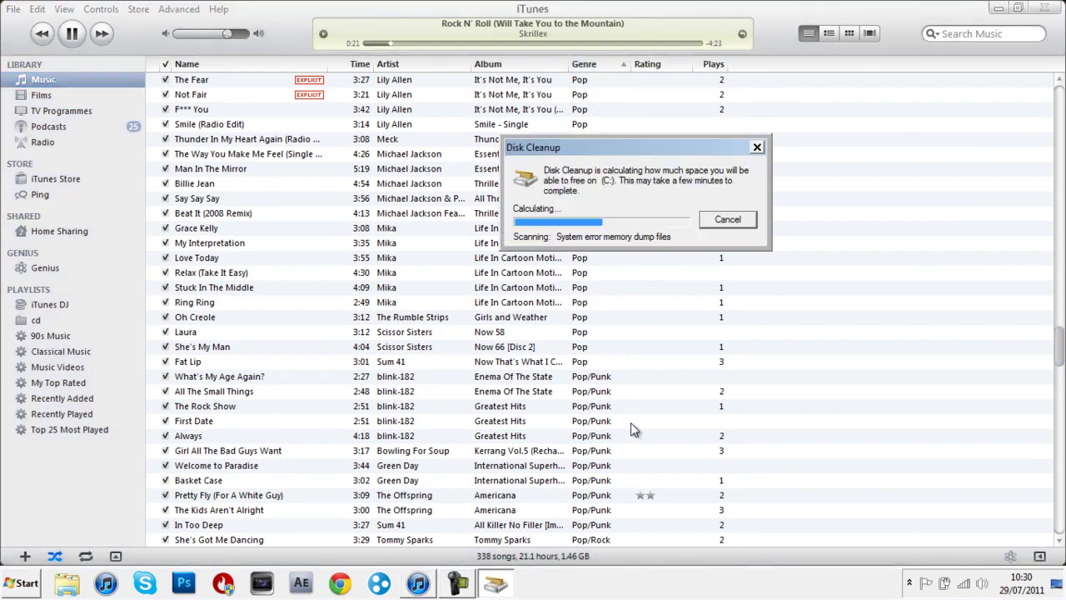
drag(634, 146, 787, 112)
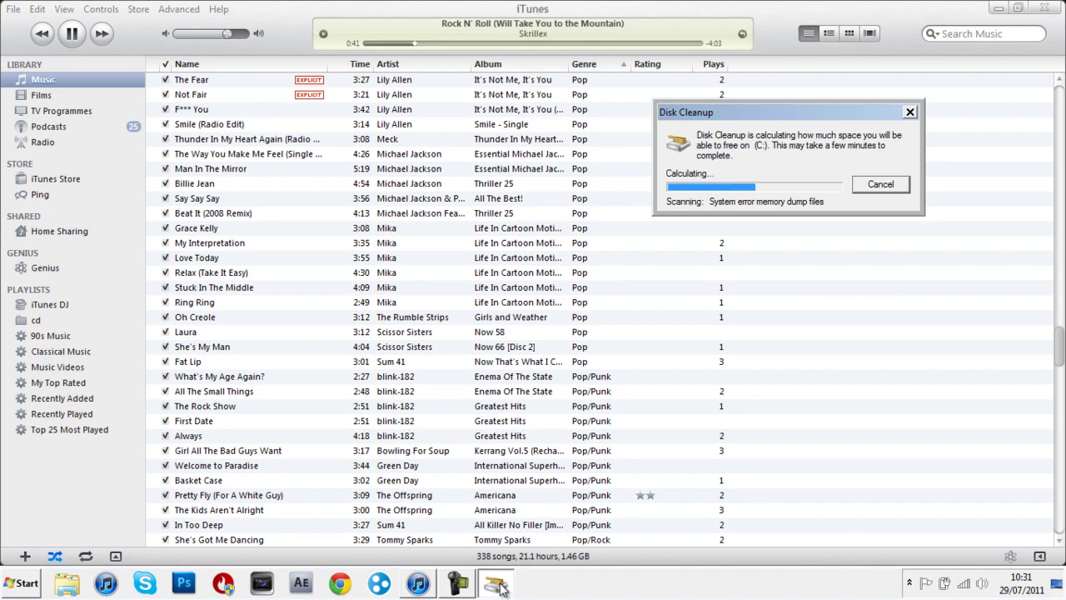
click(71, 33)
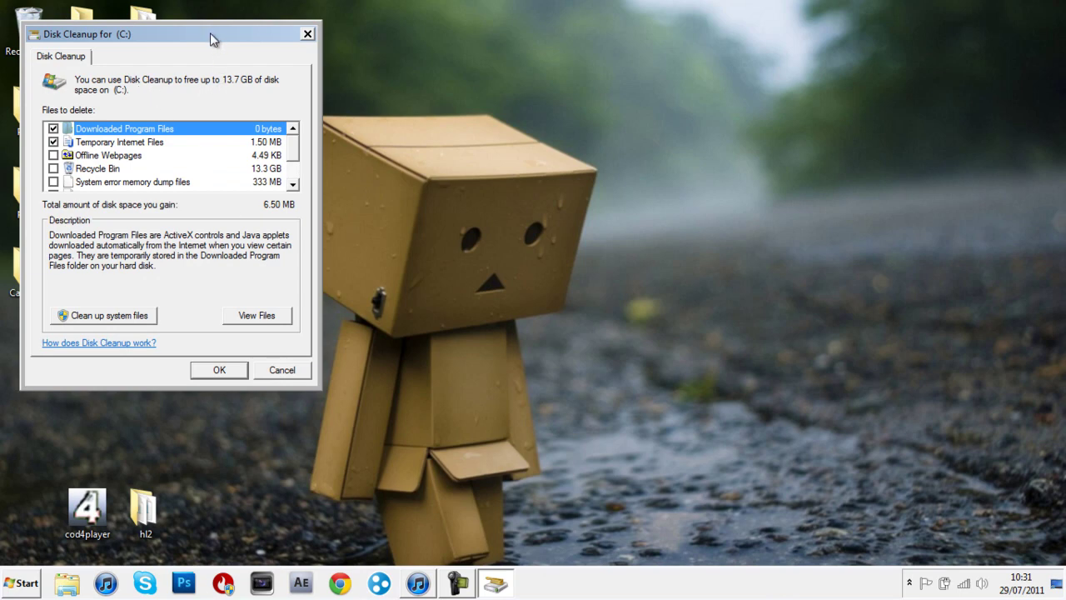
Step: Move the Disk Cleanup results window clear of the desktop icons and review the files in the Recycle Bin
drag(210, 33, 652, 22)
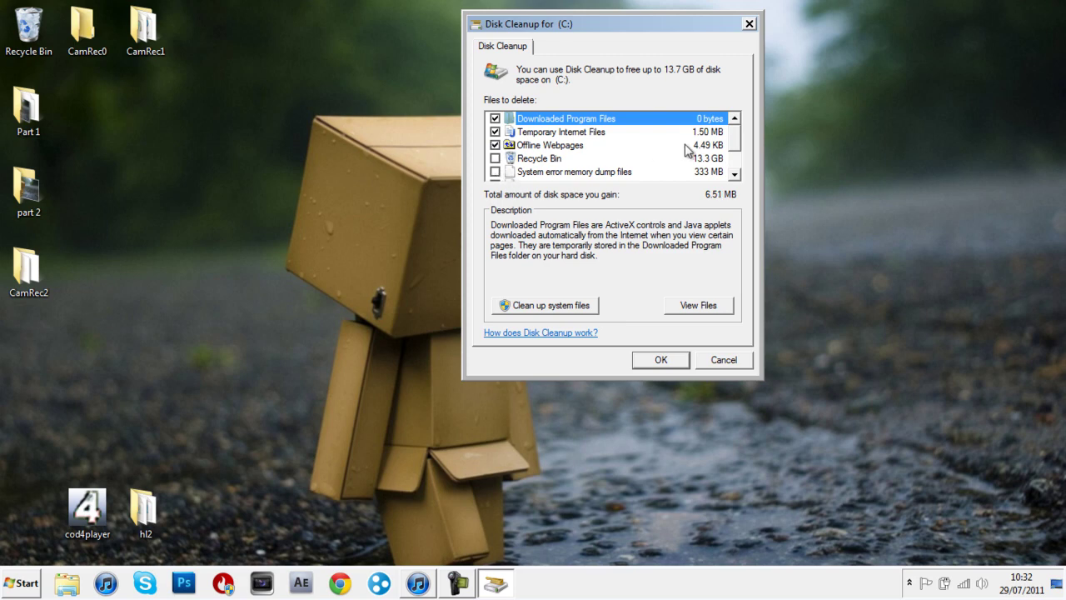
double_click(35, 50)
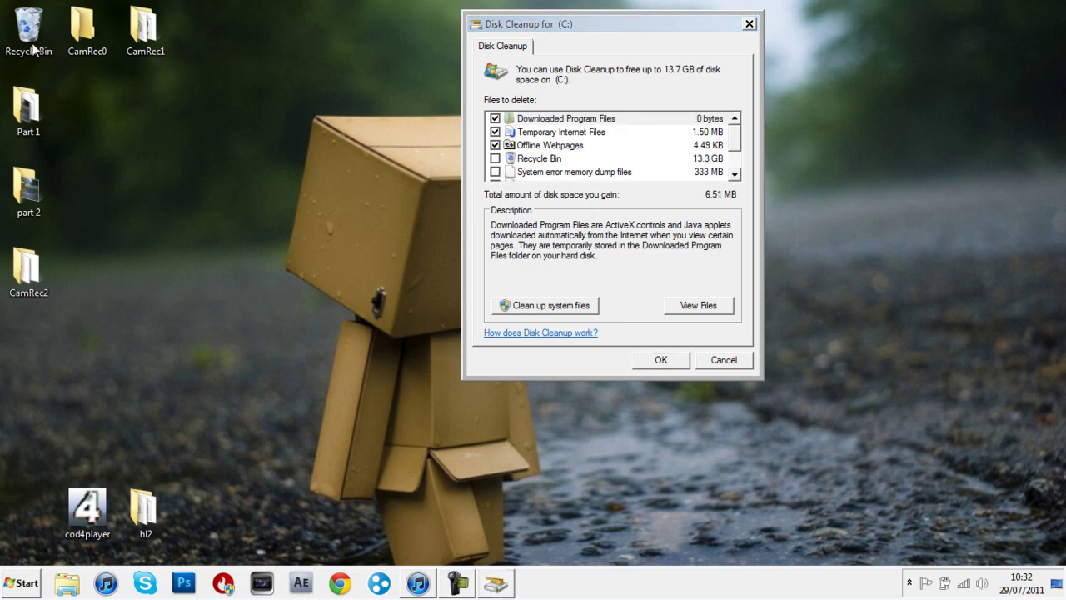
scroll(560, 240, down, 5)
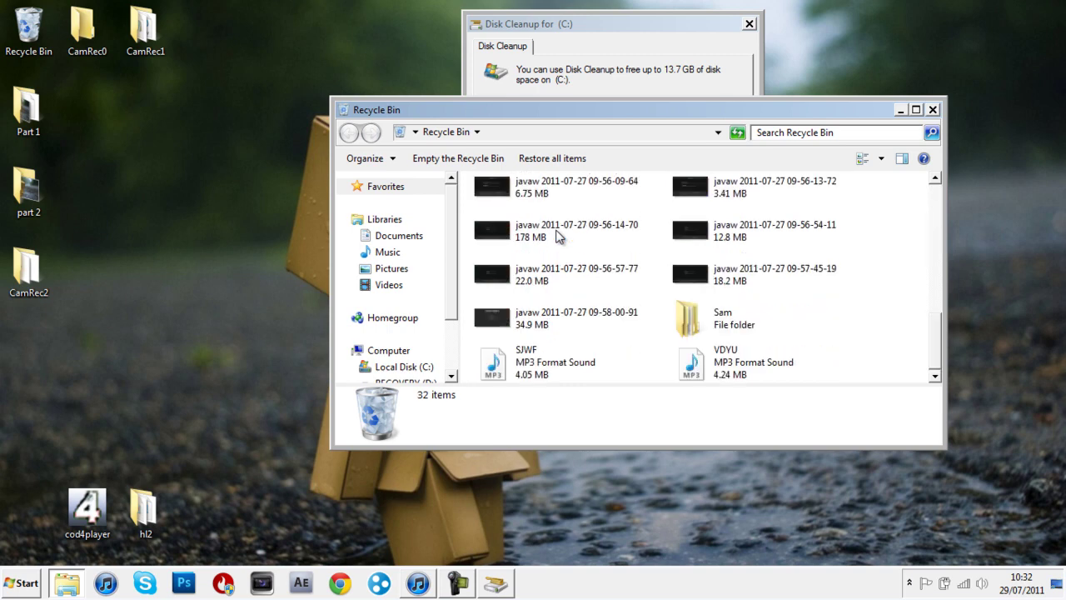
scroll(562, 241, up, 5)
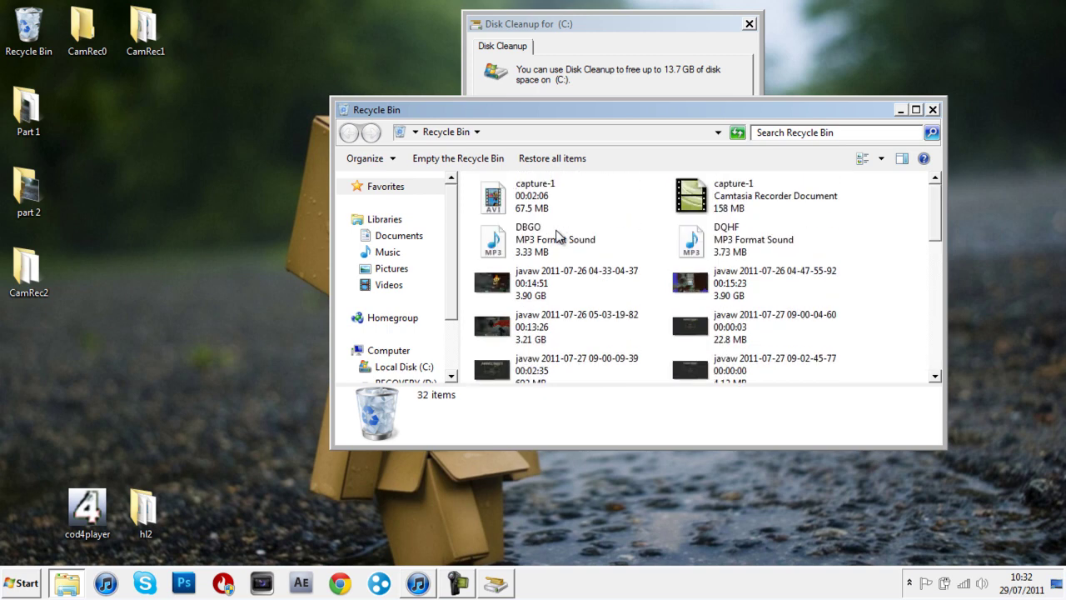
click(933, 109)
Step: Mark the system error memory dump files, temporary files and system archived Windows Error Reporting files for deletion
click(494, 172)
scroll(497, 174, down, 1)
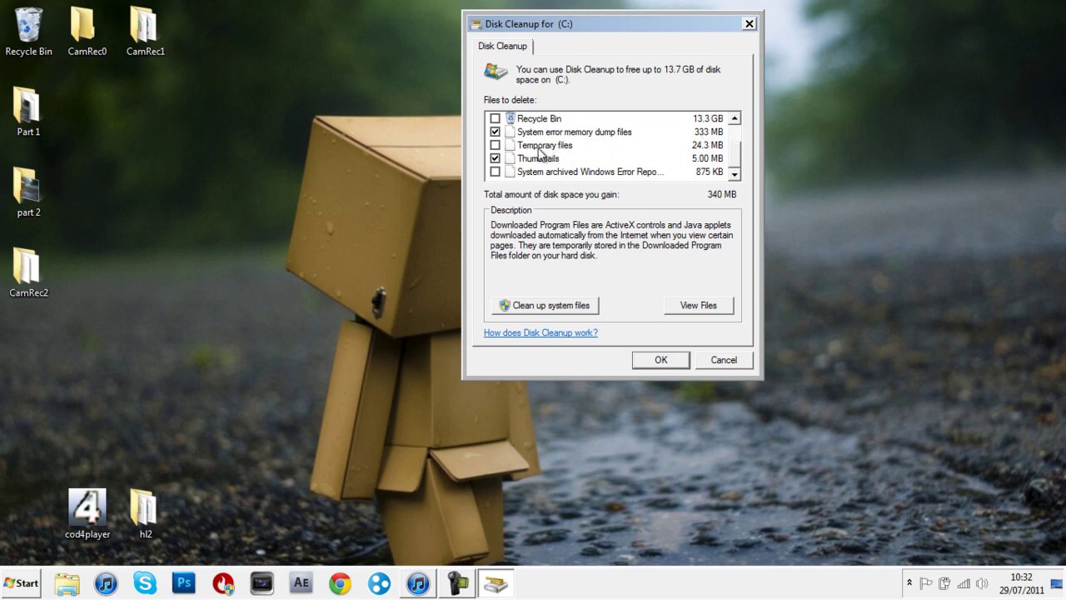
click(495, 145)
click(495, 172)
scroll(594, 218, up, 1)
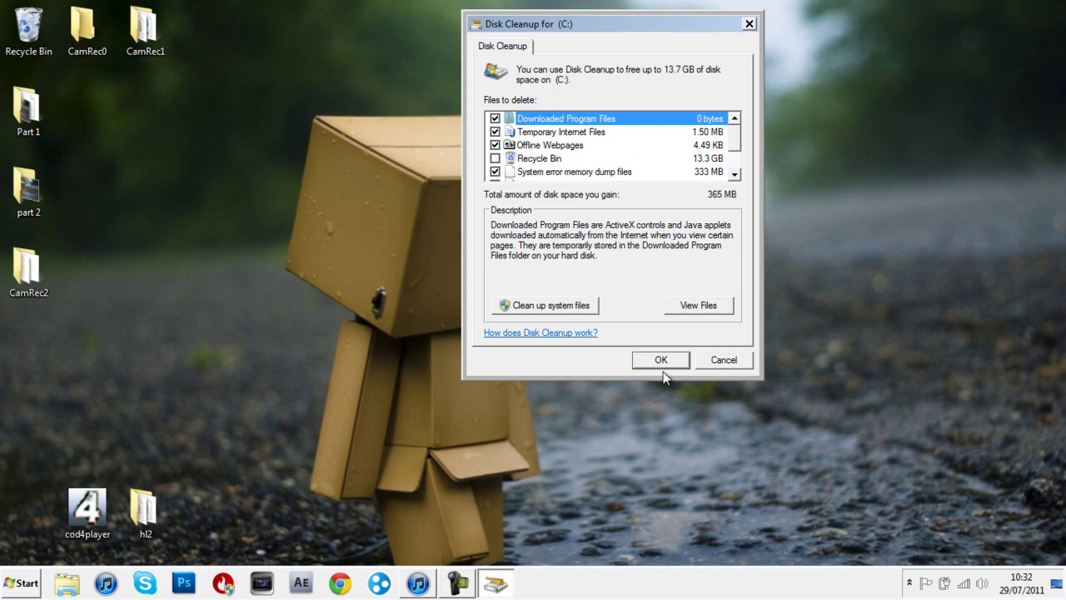
Step: Include the Recycle Bin in the cleanup and permanently delete all the marked files from drive C:
click(495, 158)
click(643, 360)
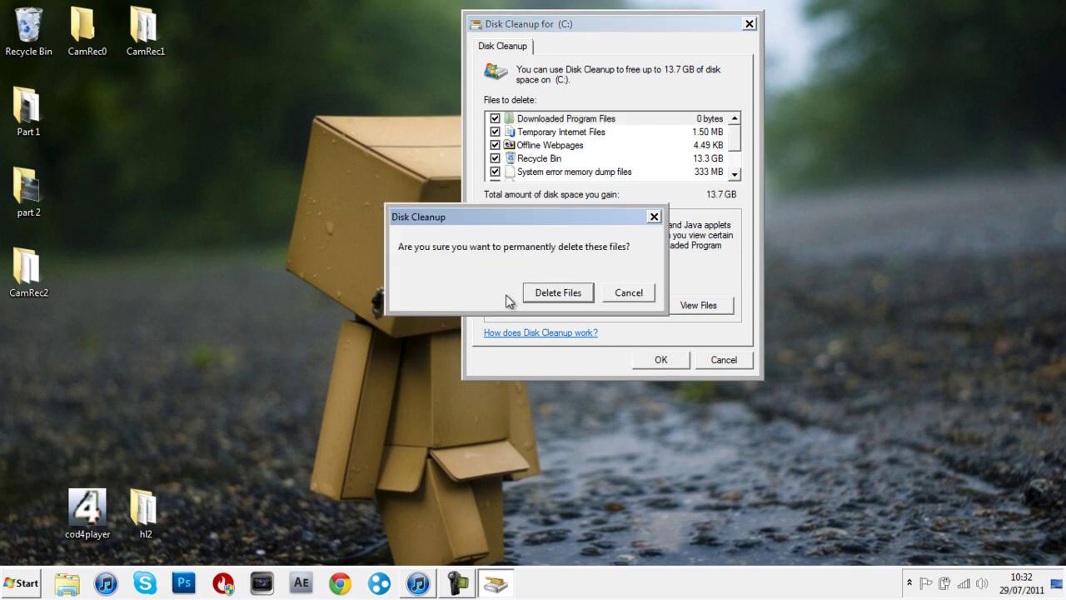
click(530, 292)
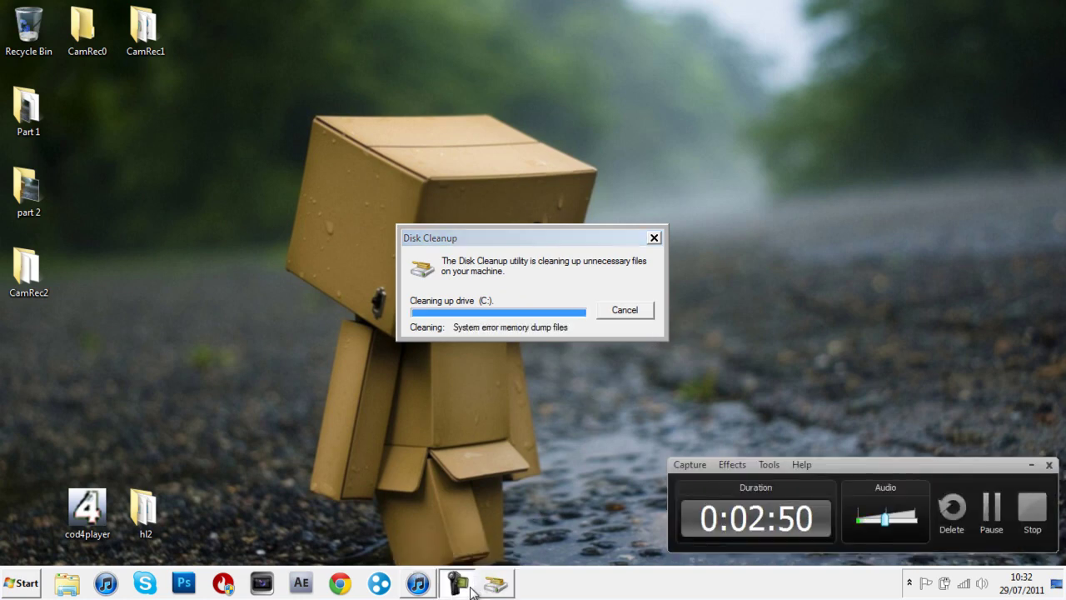
mouse_move(497, 583)
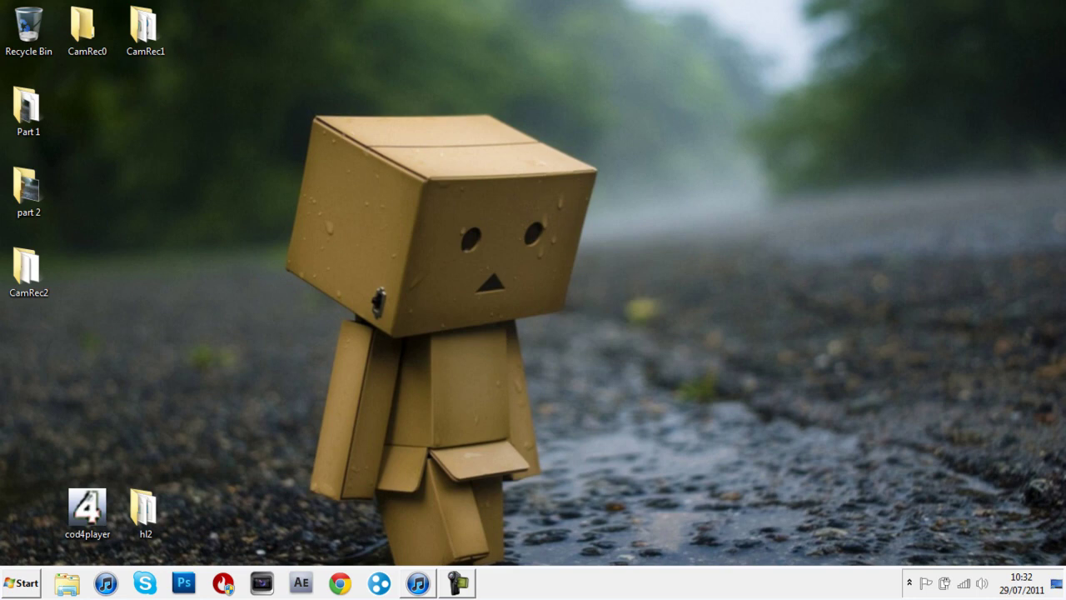
click(21, 569)
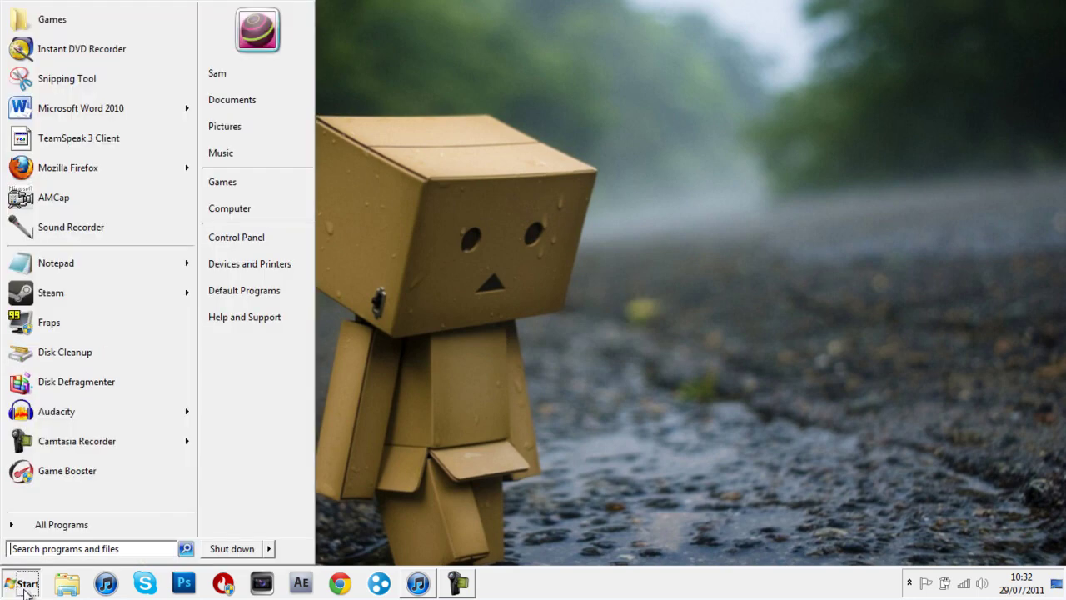
click(91, 380)
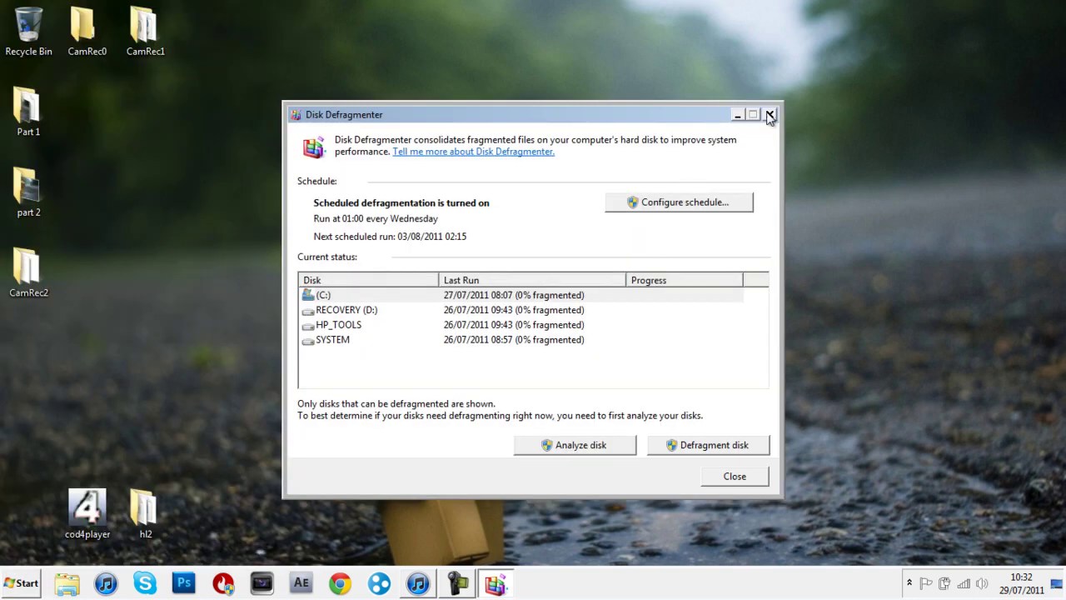
click(767, 112)
Step: Open Disk Defragmenter from the System Tools among the accessories and analyze drive C:
click(21, 583)
click(33, 526)
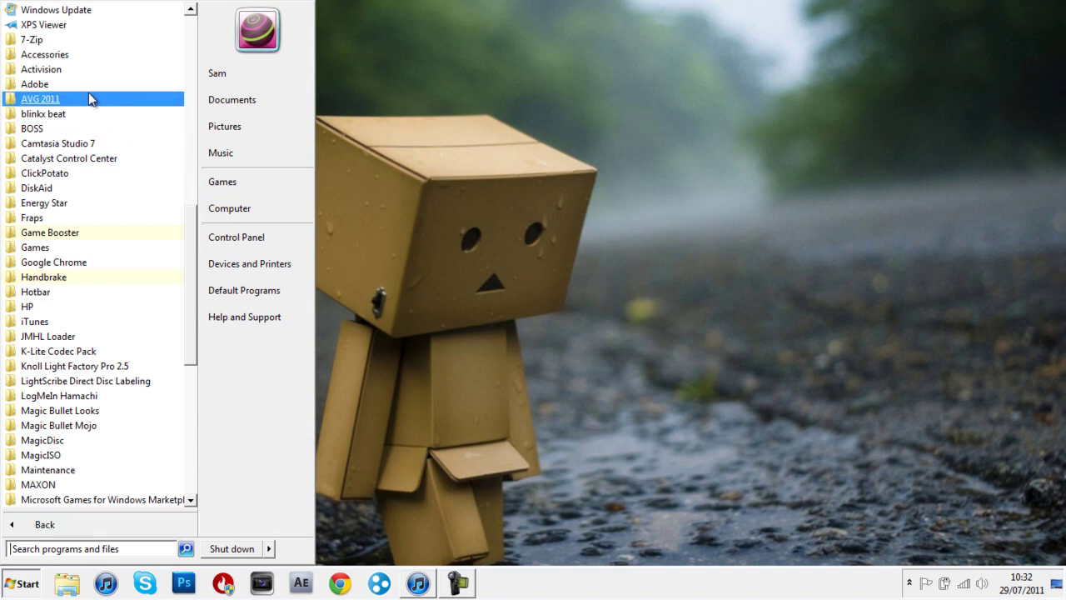
click(46, 54)
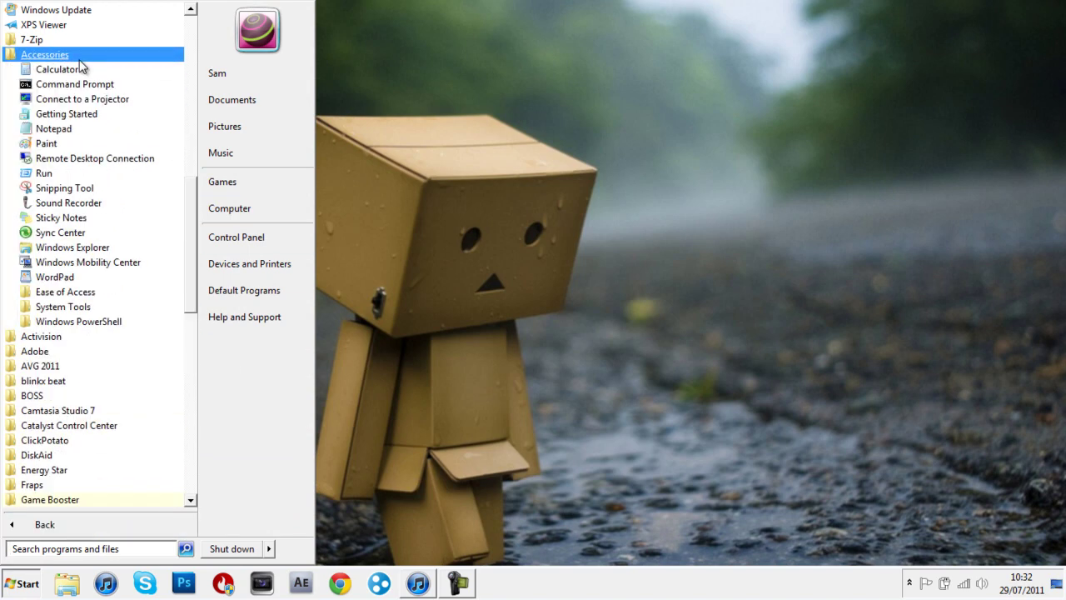
click(87, 308)
scroll(91, 333, down, 4)
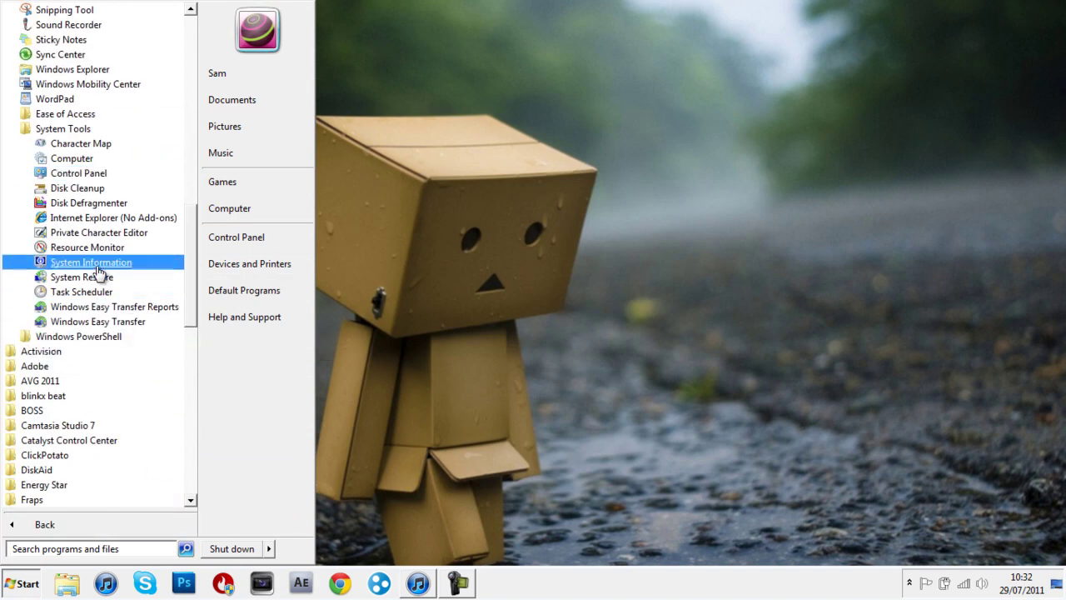
click(100, 203)
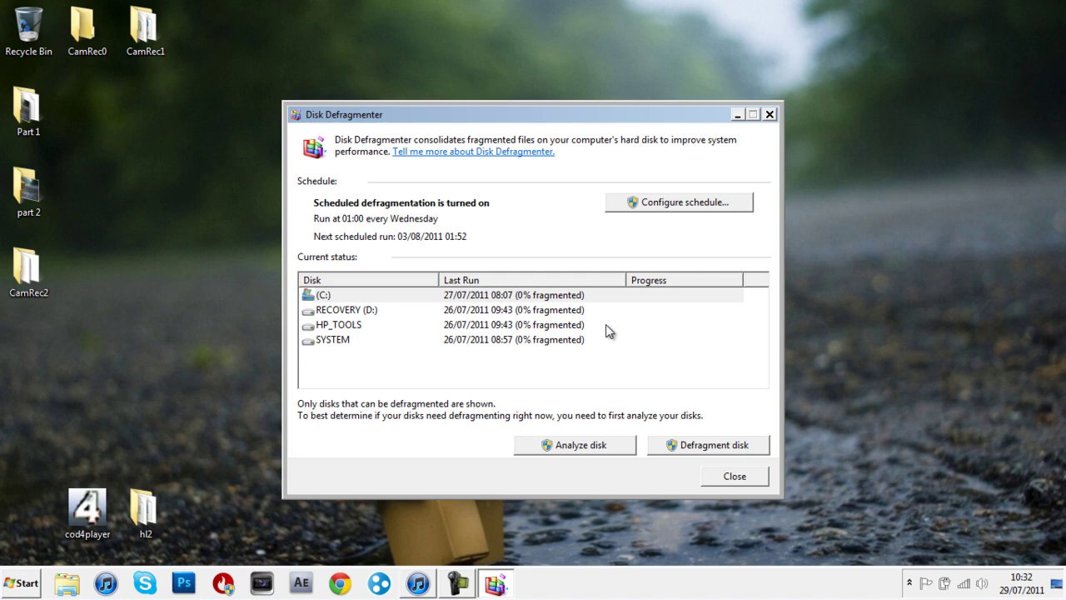
click(553, 452)
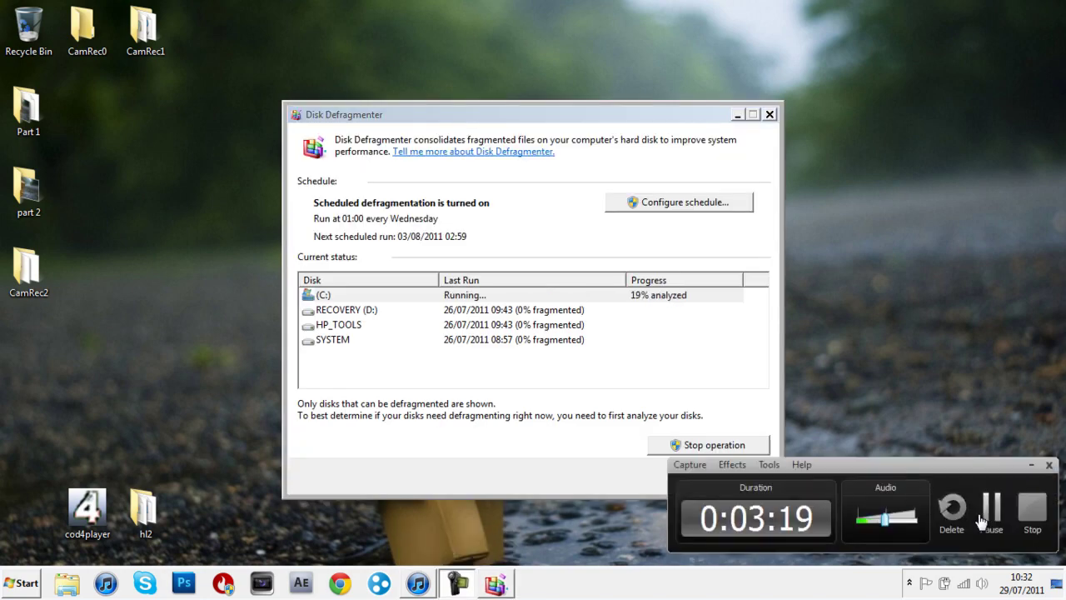
click(987, 514)
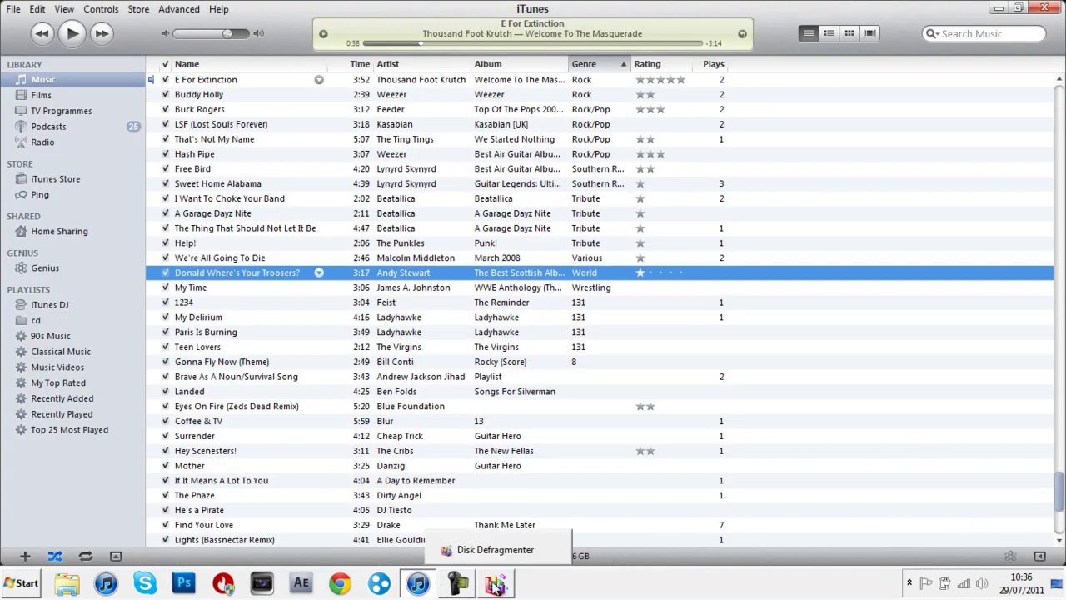
Step: Return to Disk Defragmenter with the iTunes window minimized, and start defragmenting drive C:
click(494, 586)
click(998, 9)
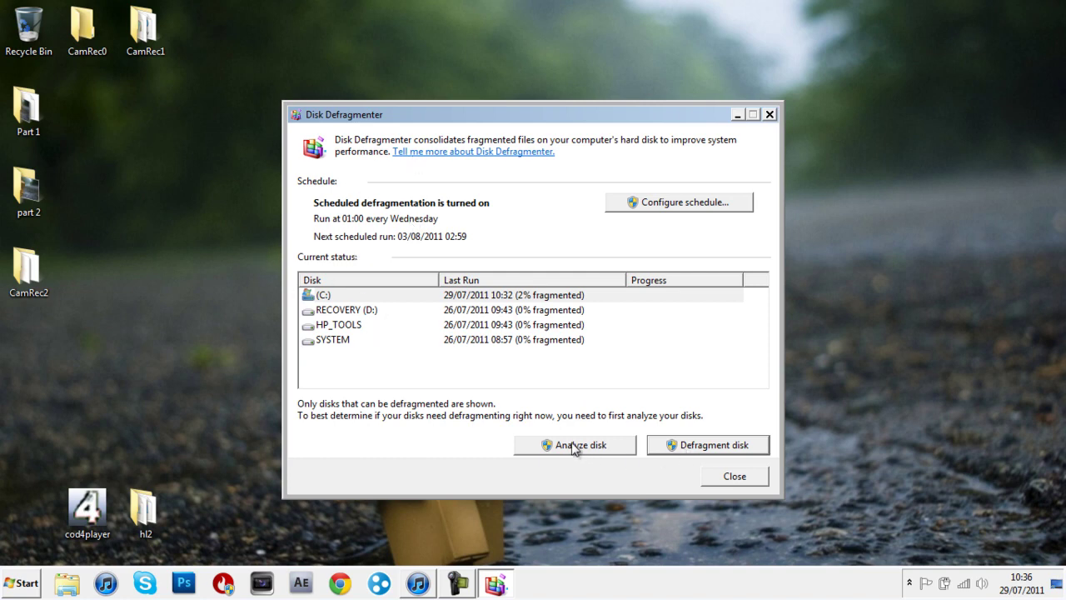
click(573, 445)
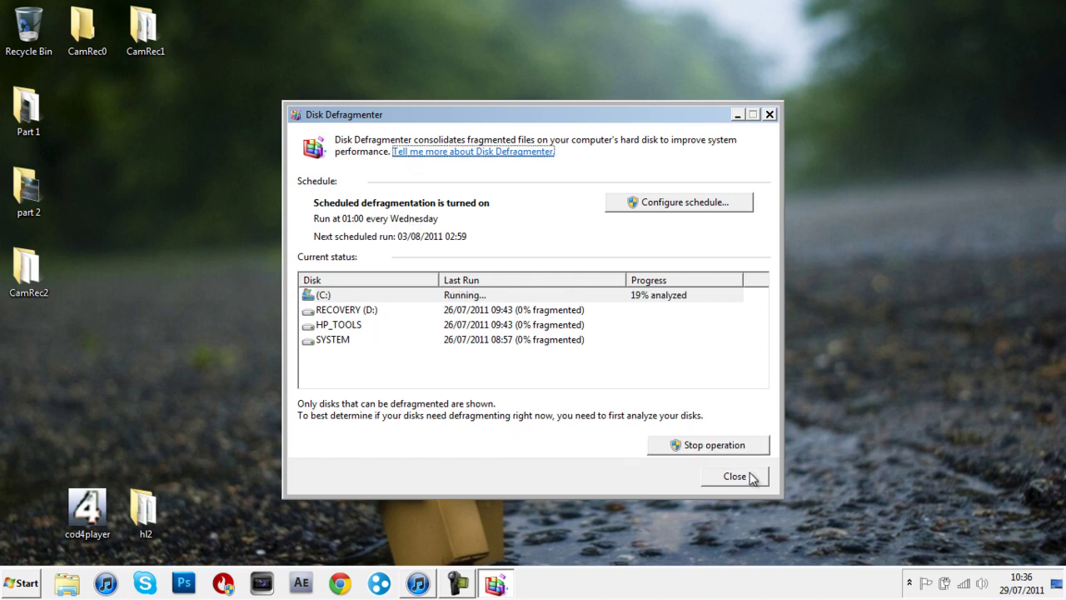
click(690, 448)
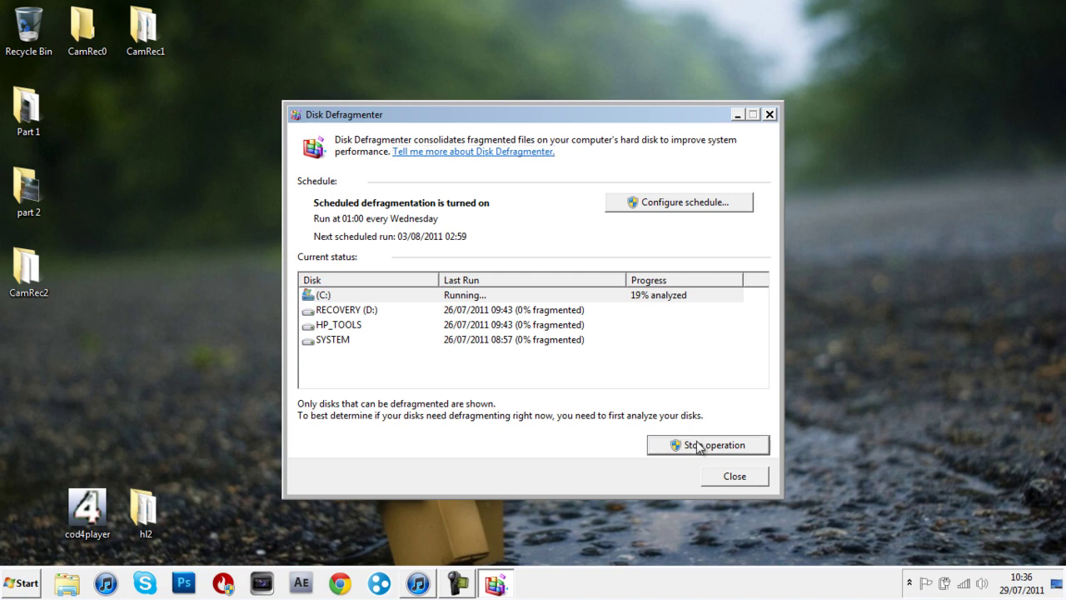
click(688, 450)
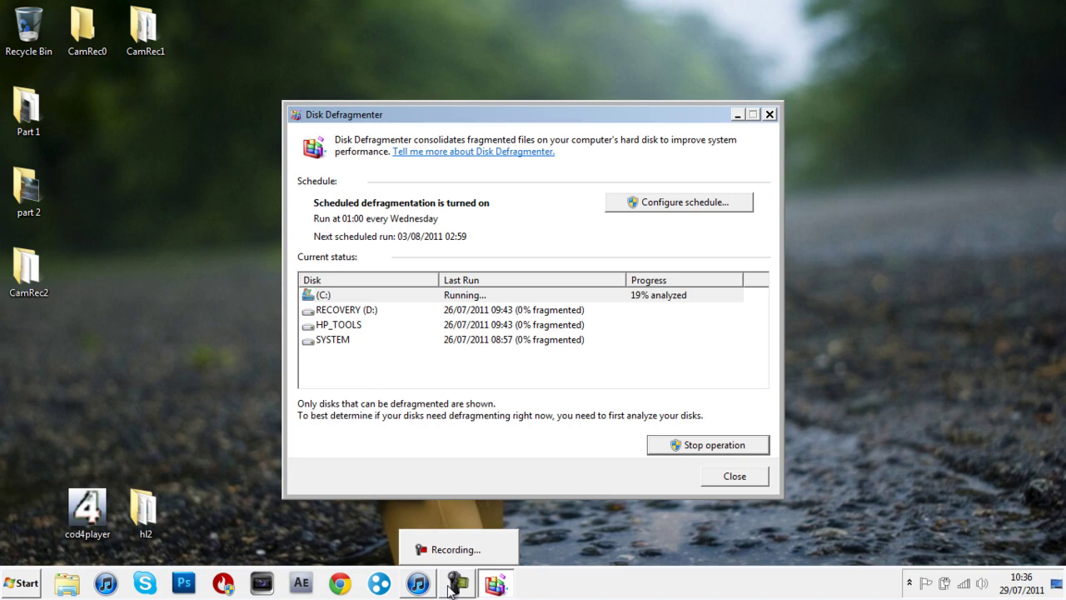
click(450, 589)
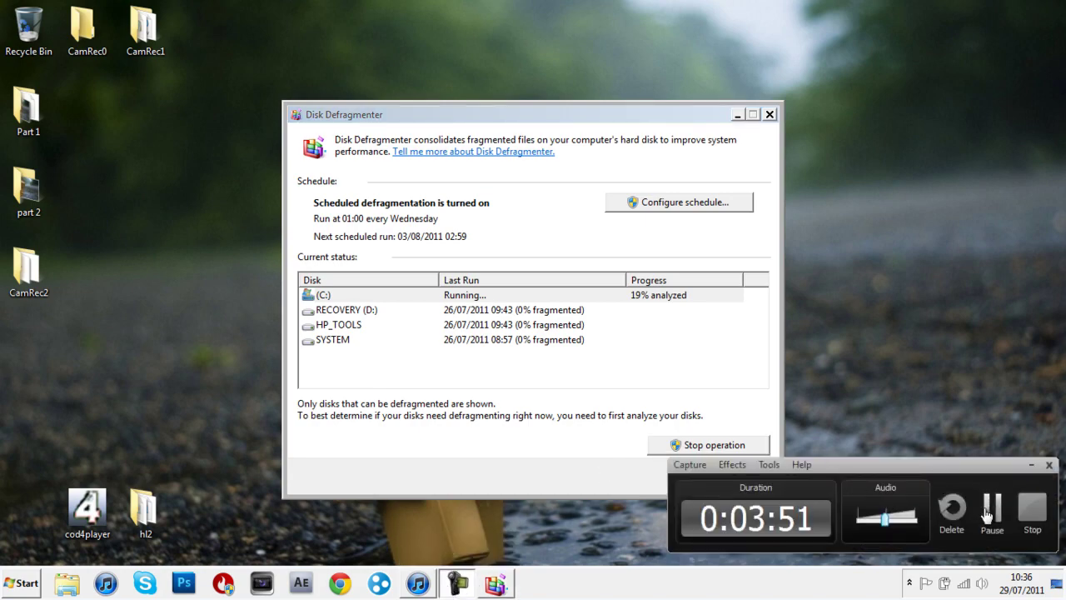
click(991, 510)
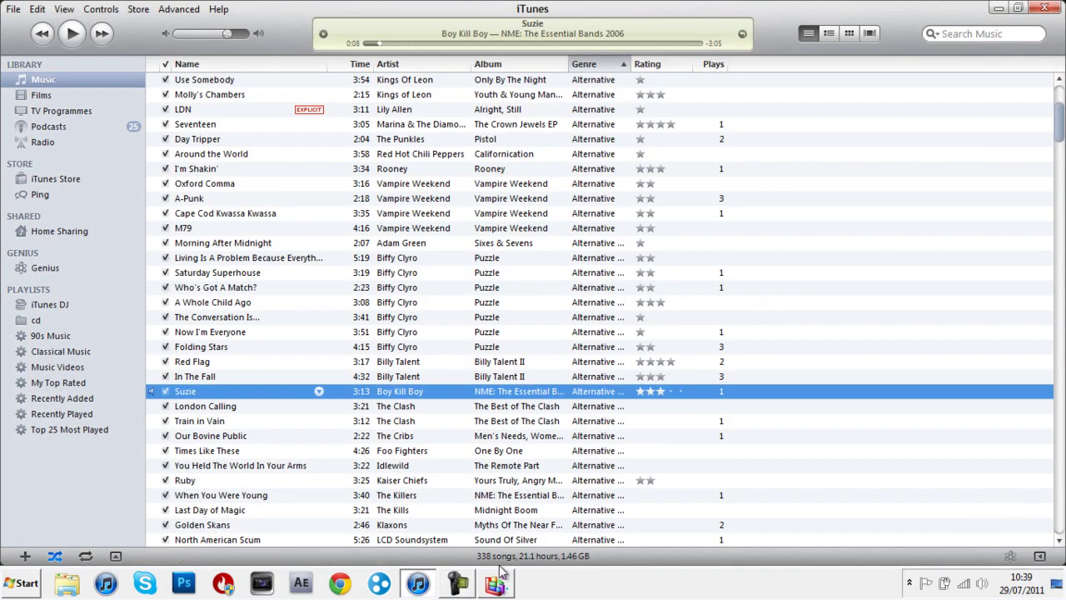
Step: Bring Disk Defragmenter back over iTunes and set its schedule to a daily run at 06:00
click(495, 582)
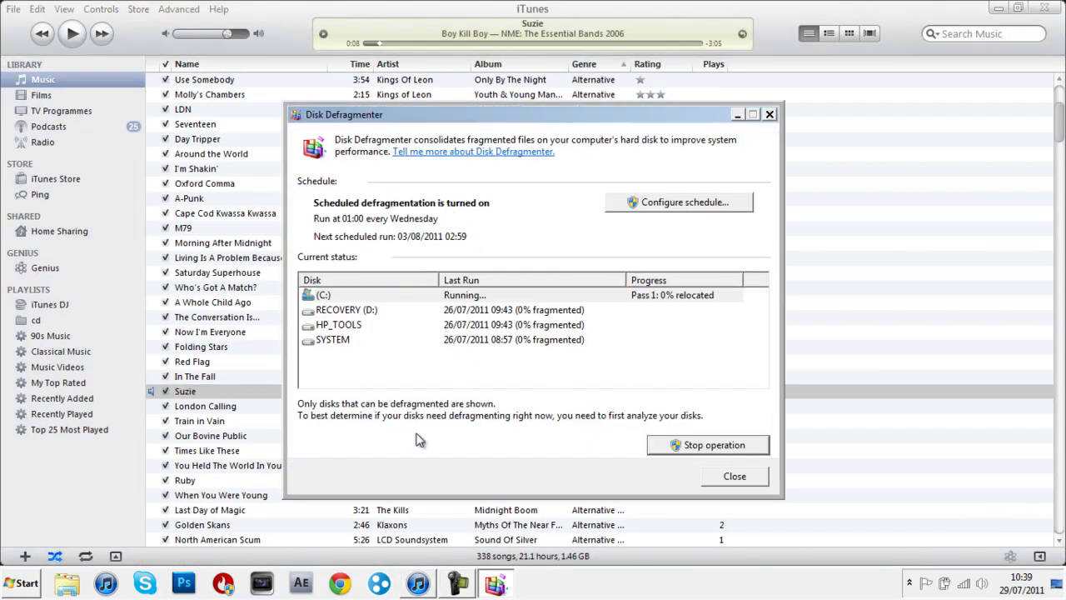
click(458, 583)
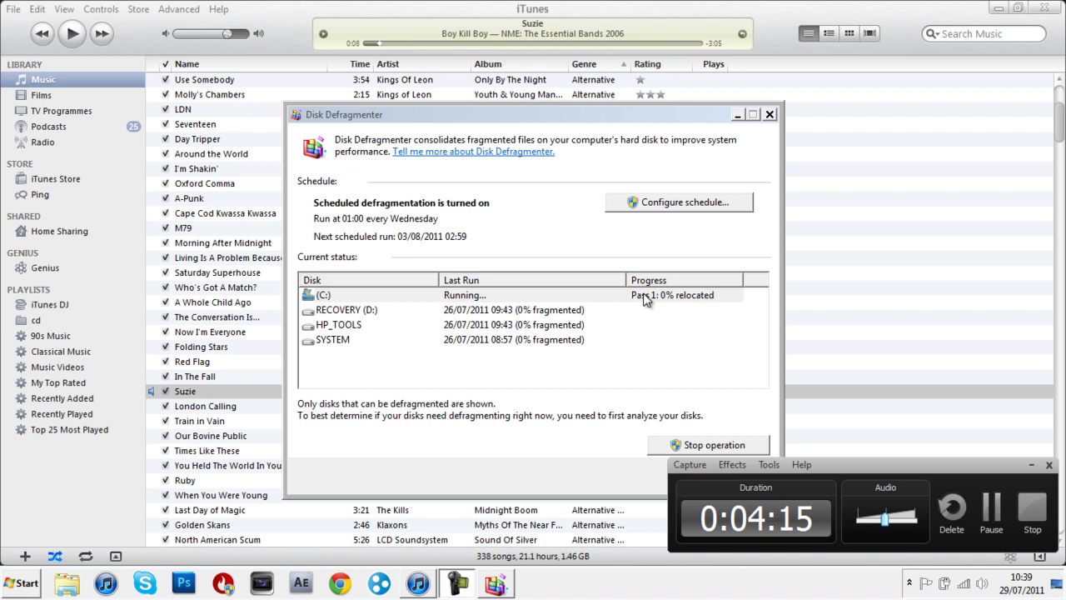
click(678, 203)
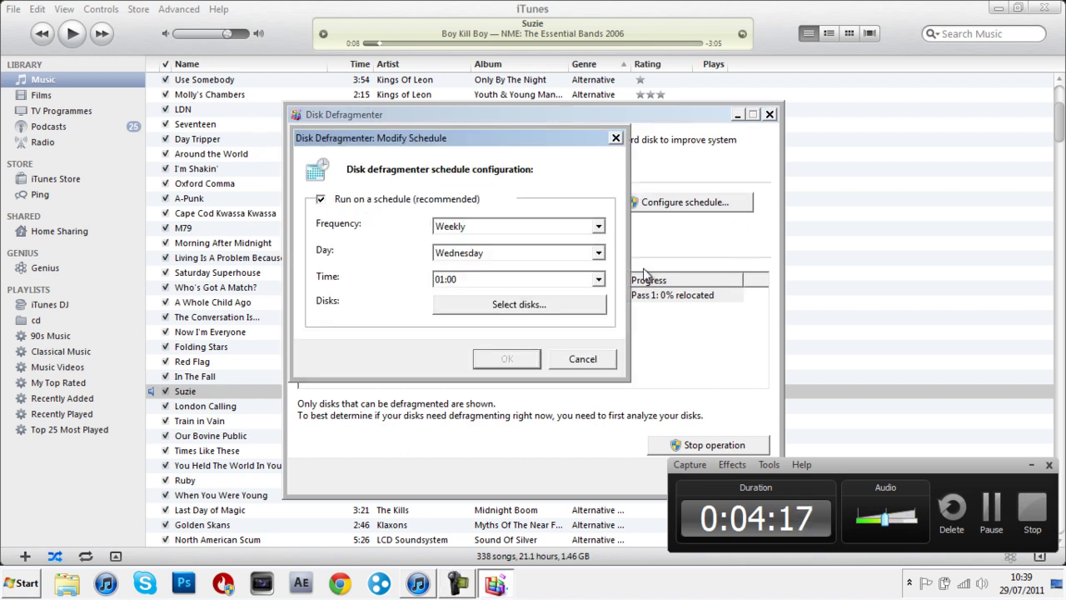
click(556, 227)
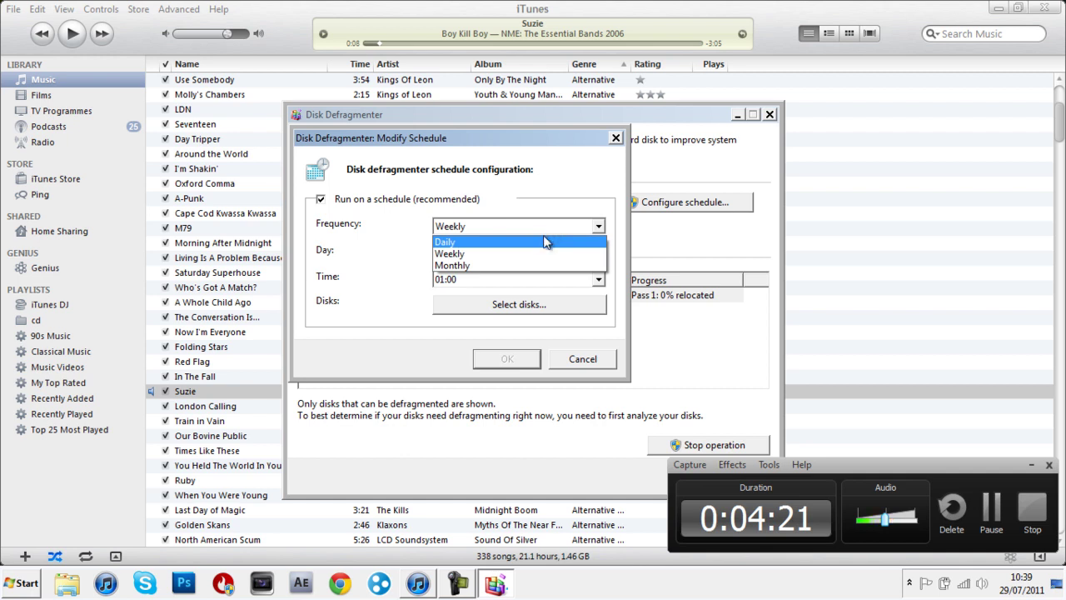
click(547, 241)
click(532, 280)
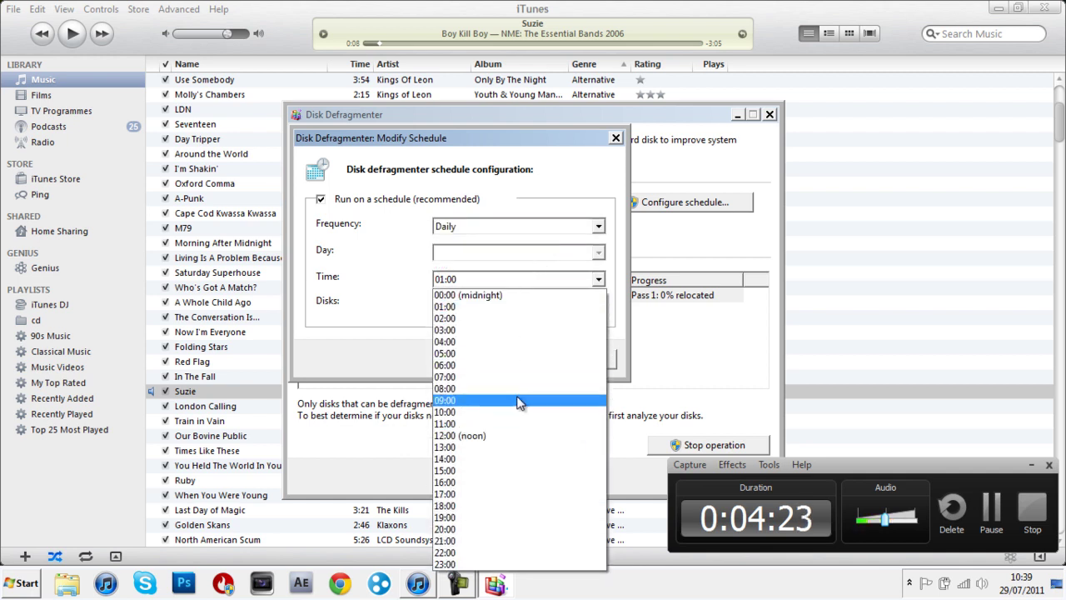
click(528, 366)
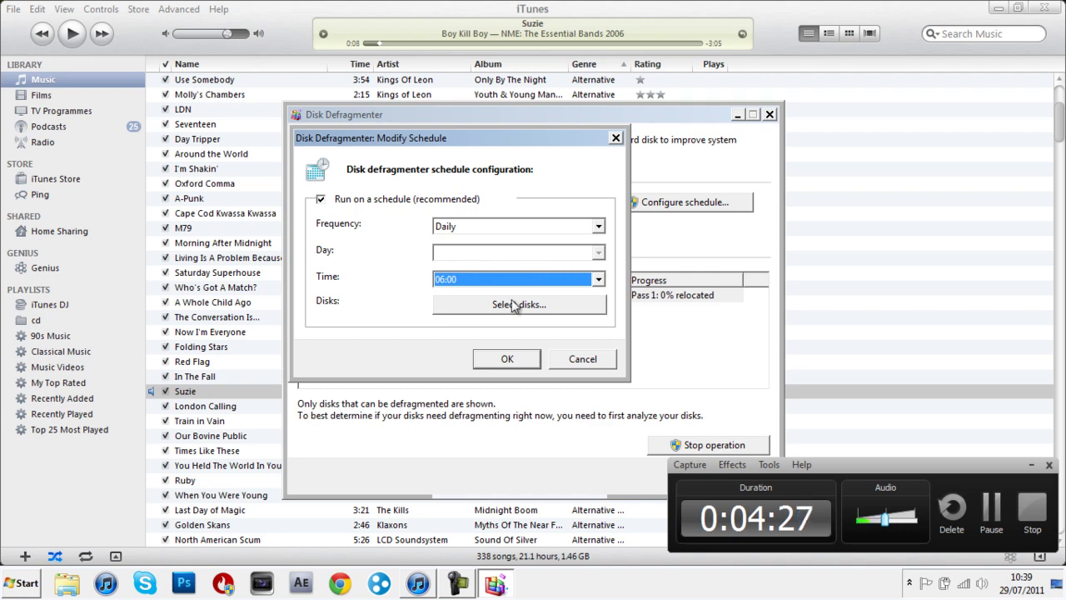
Step: Review which disks the defragmentation schedule includes without changing them, and save the schedule
click(510, 306)
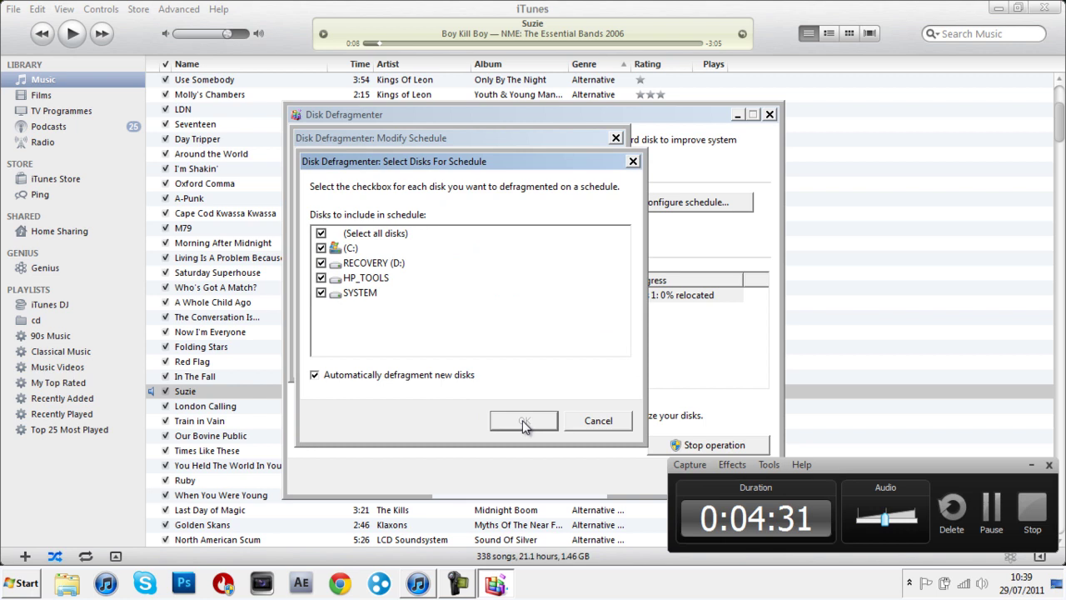
click(593, 421)
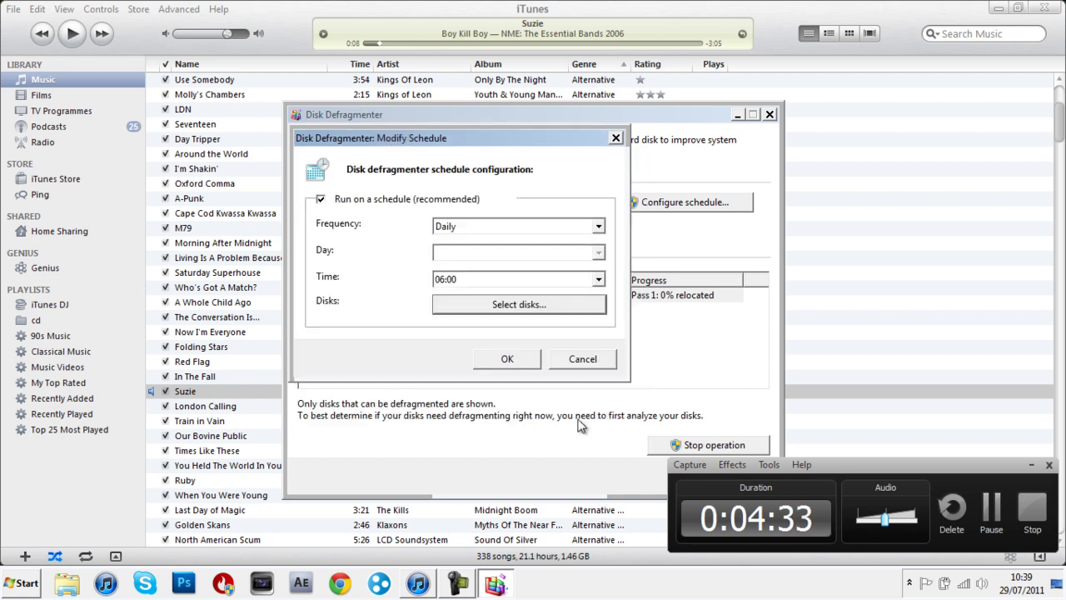
click(518, 358)
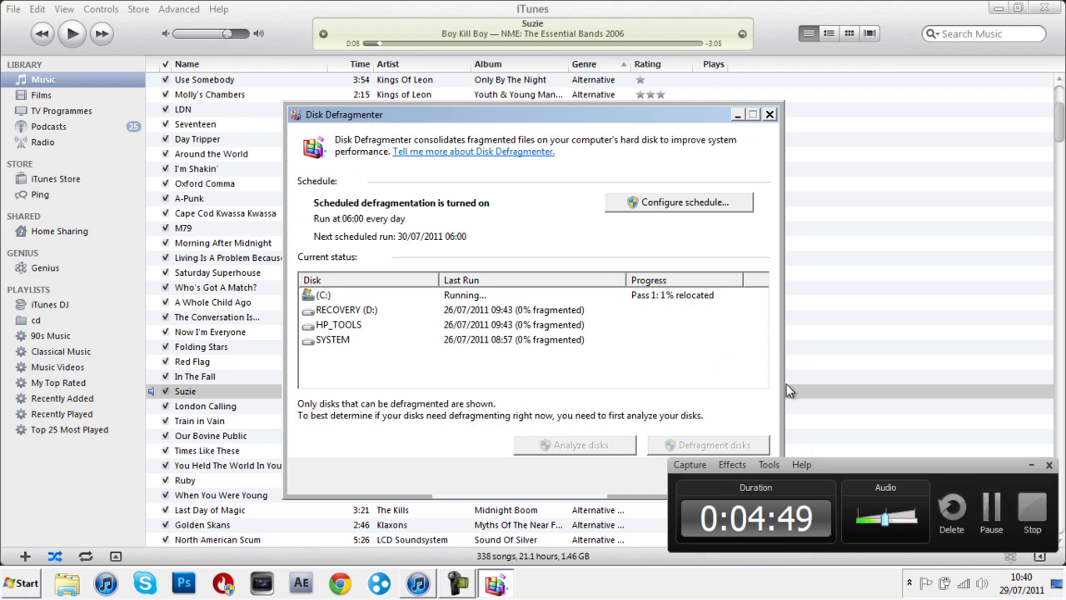
click(992, 508)
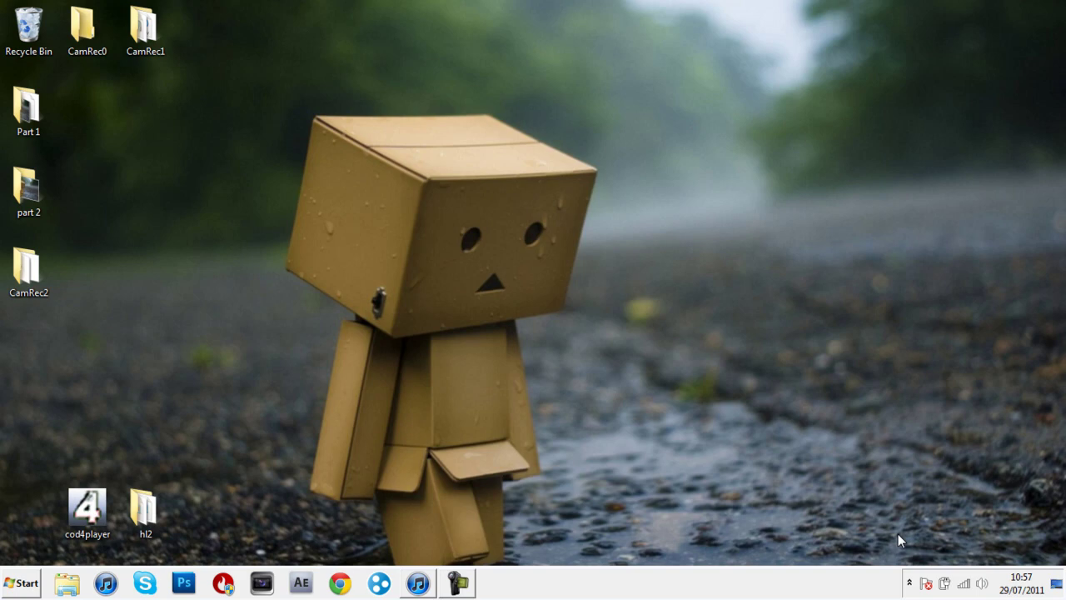
click(1018, 581)
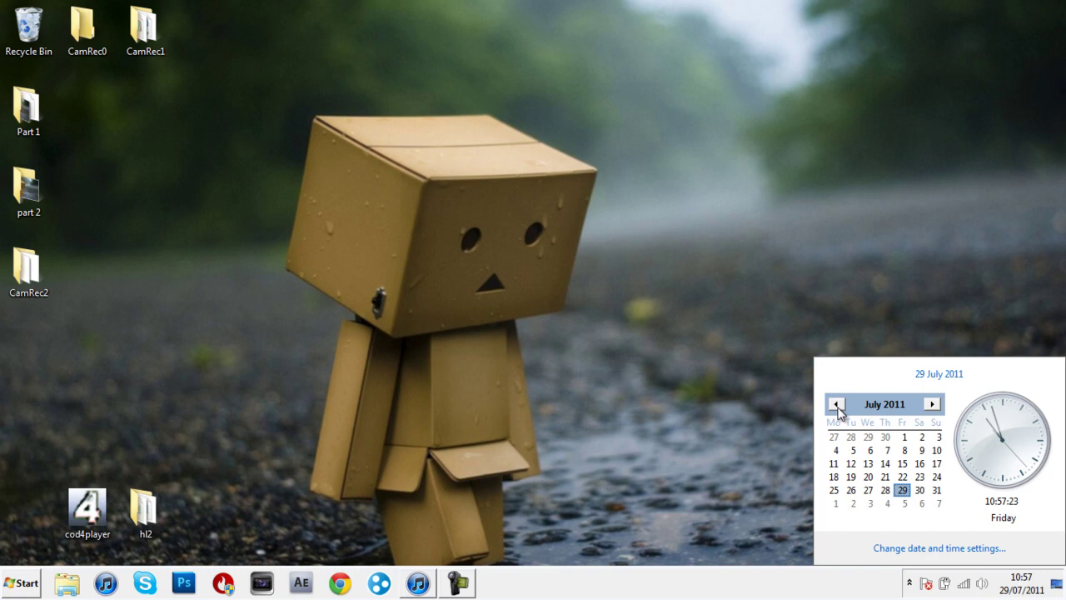
click(458, 583)
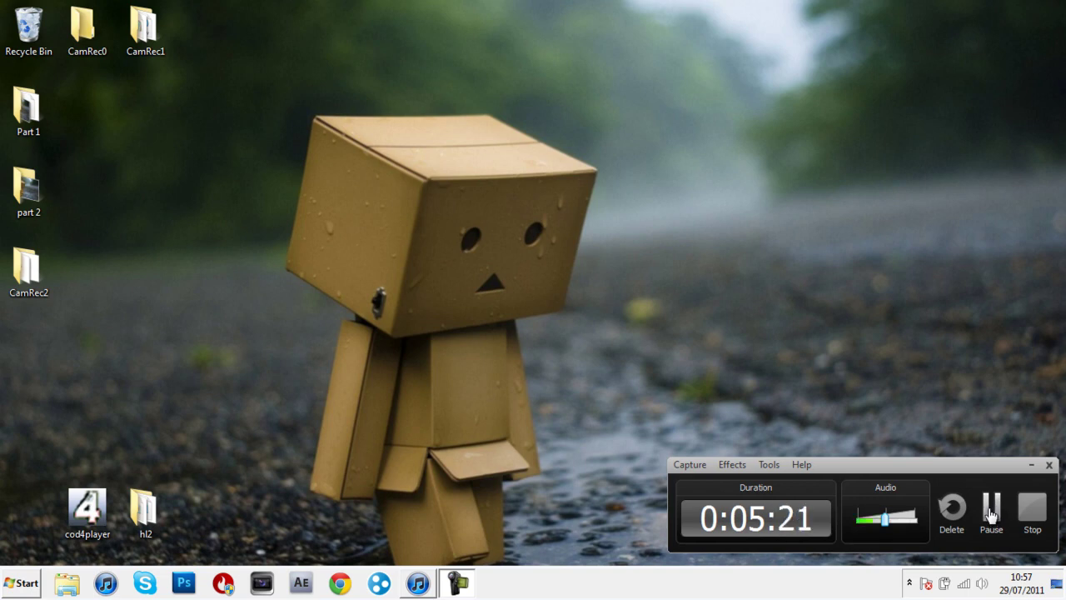
drag(312, 212, 596, 342)
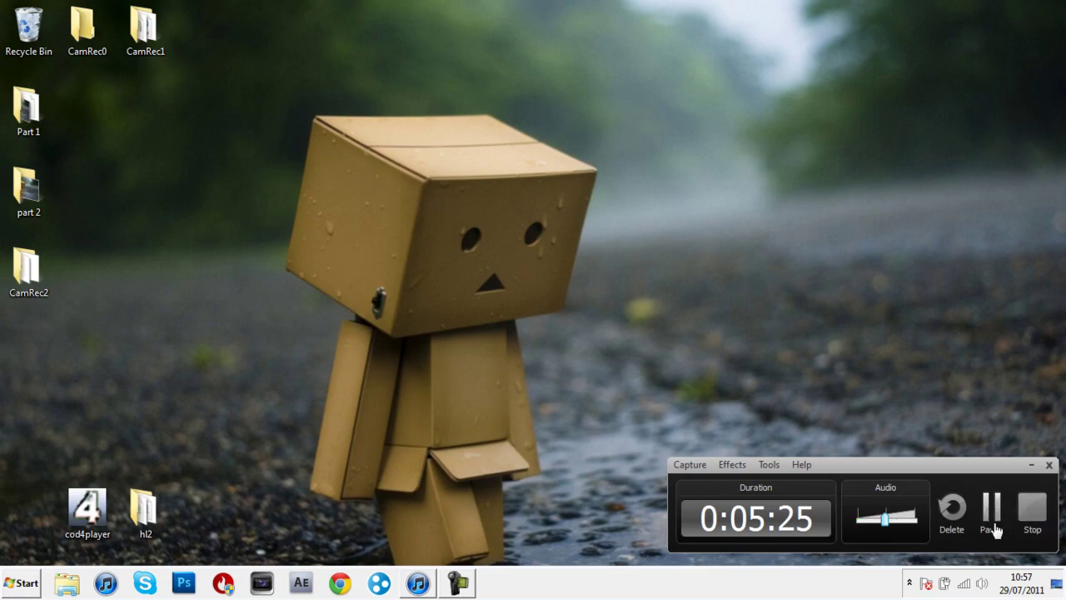